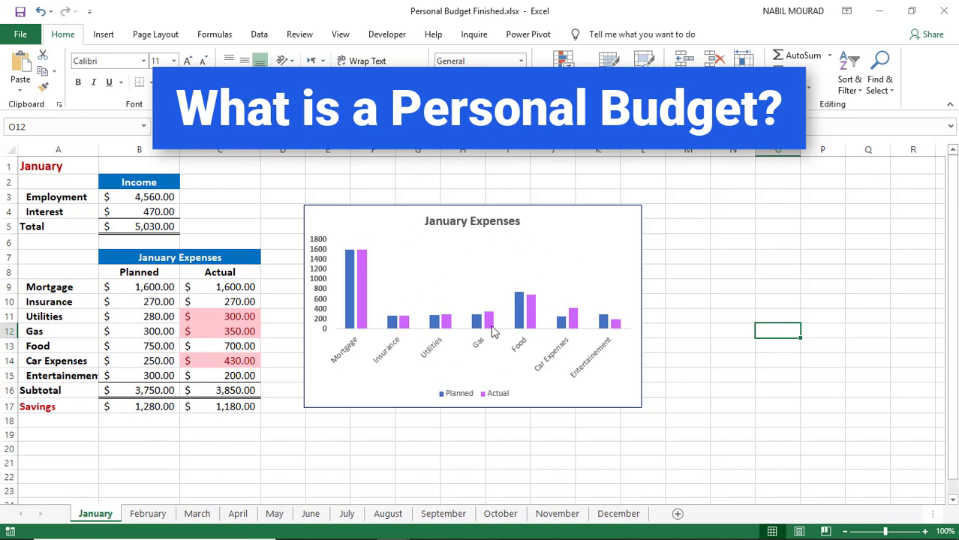
mouse_move(492, 330)
click(577, 516)
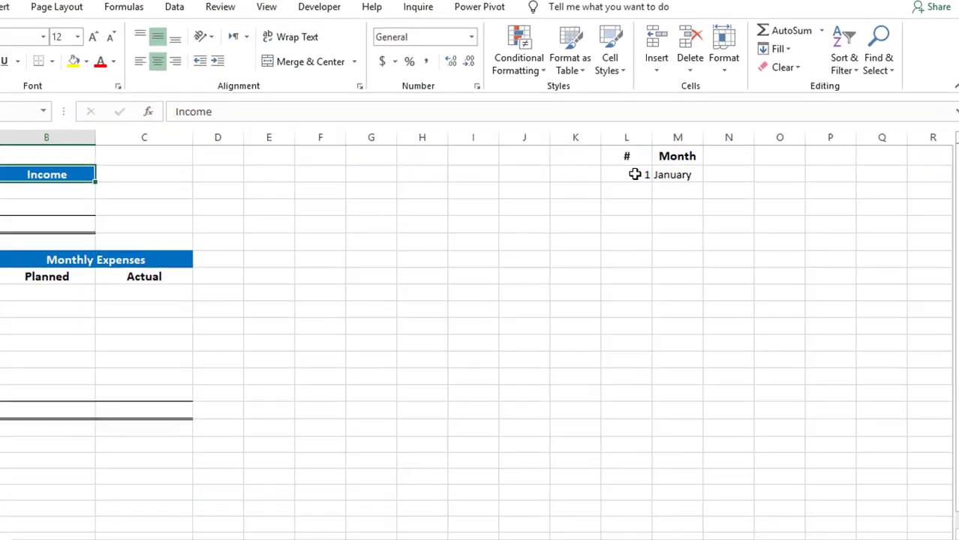
- Fill the number and month series from L2:M2 down to 12 and December in row 13
drag(529, 148, 580, 143)
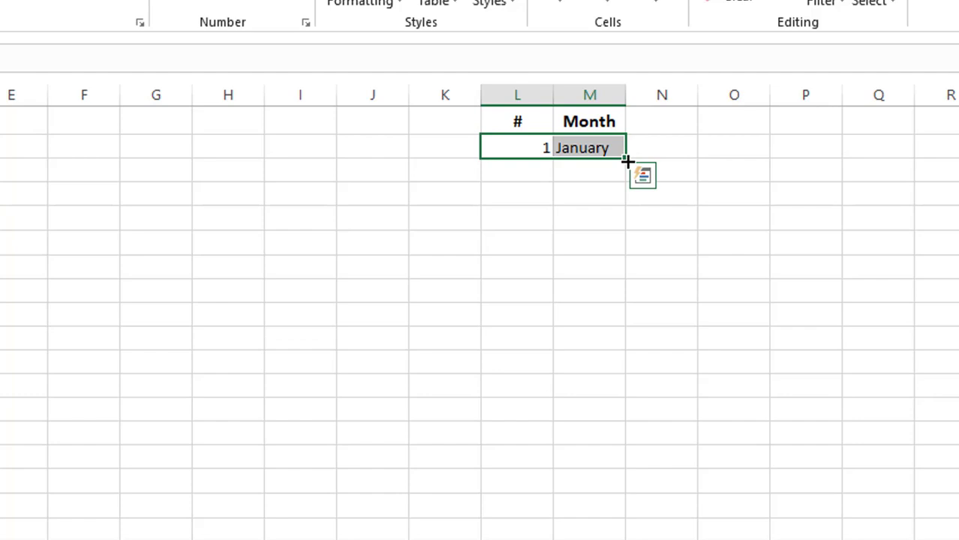
drag(628, 161, 623, 417)
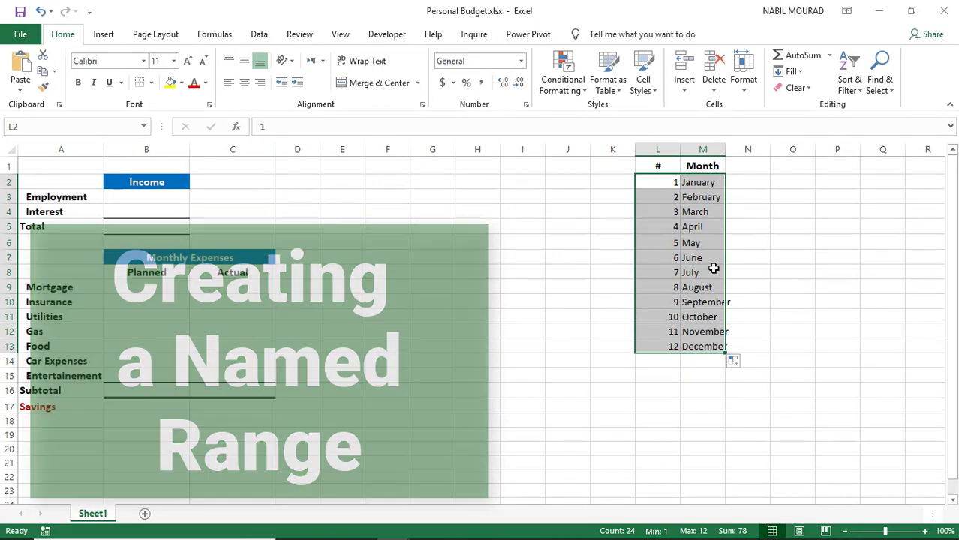
- Name the selected range of month numbers and month names MyList
click(43, 127)
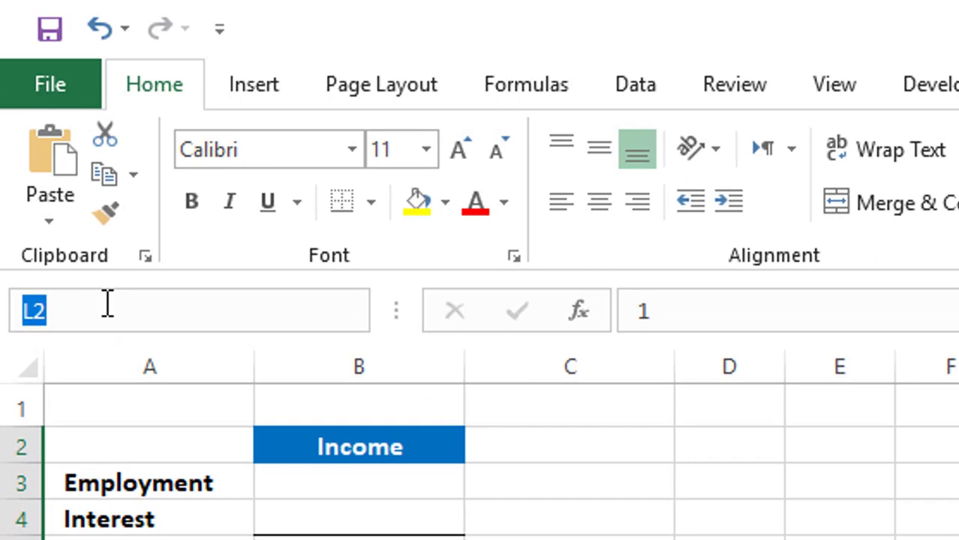
text(My)
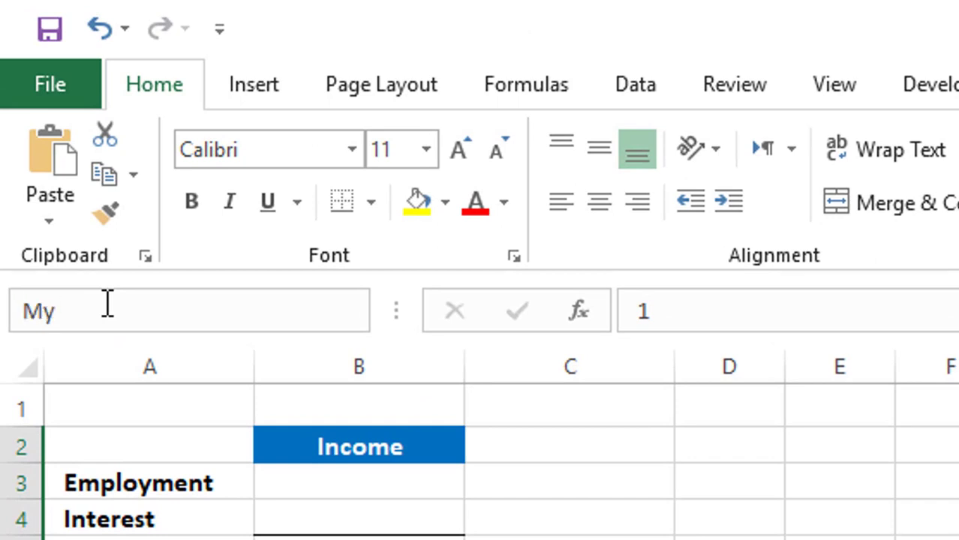
text(List)
key(Return)
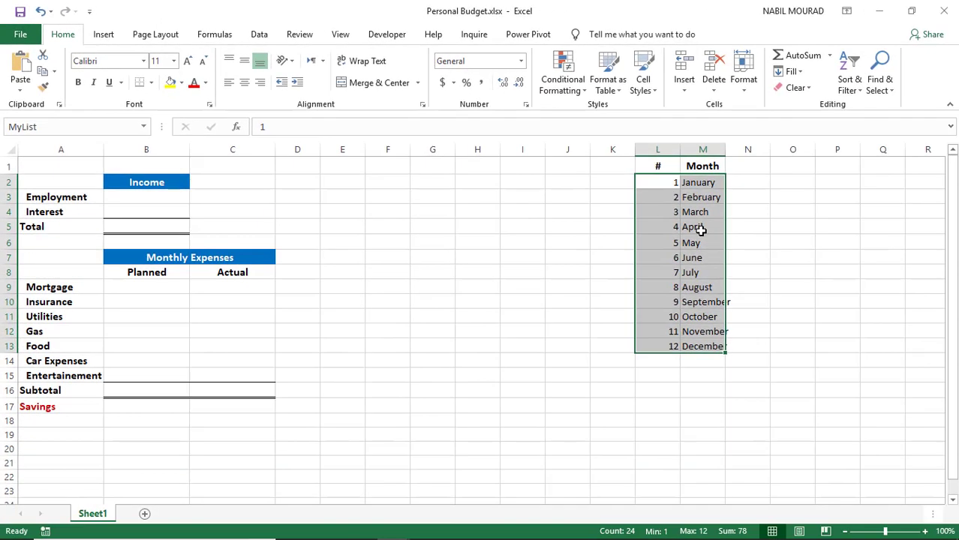
- Create a PivotTable from the month list L1:M13, placed on the existing worksheet at cell F7
click(700, 228)
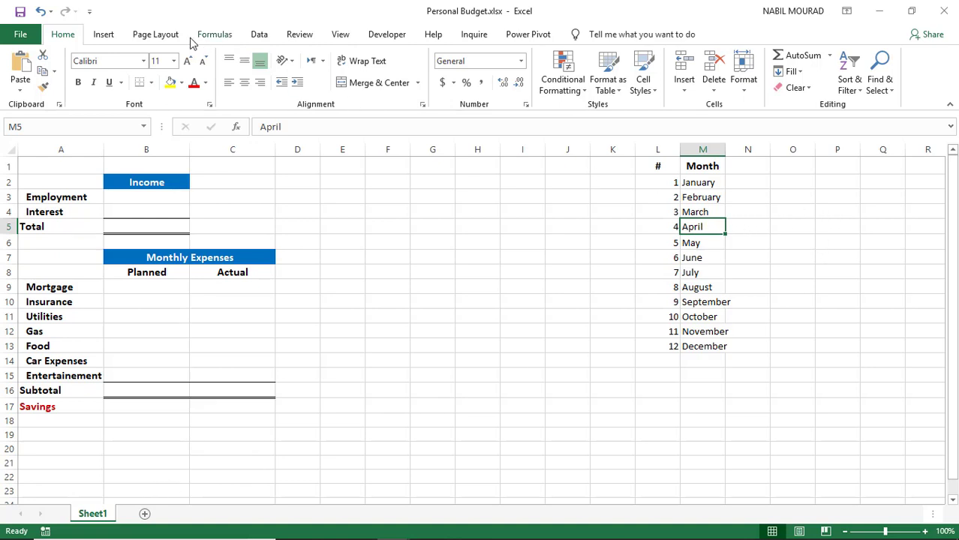
click(106, 36)
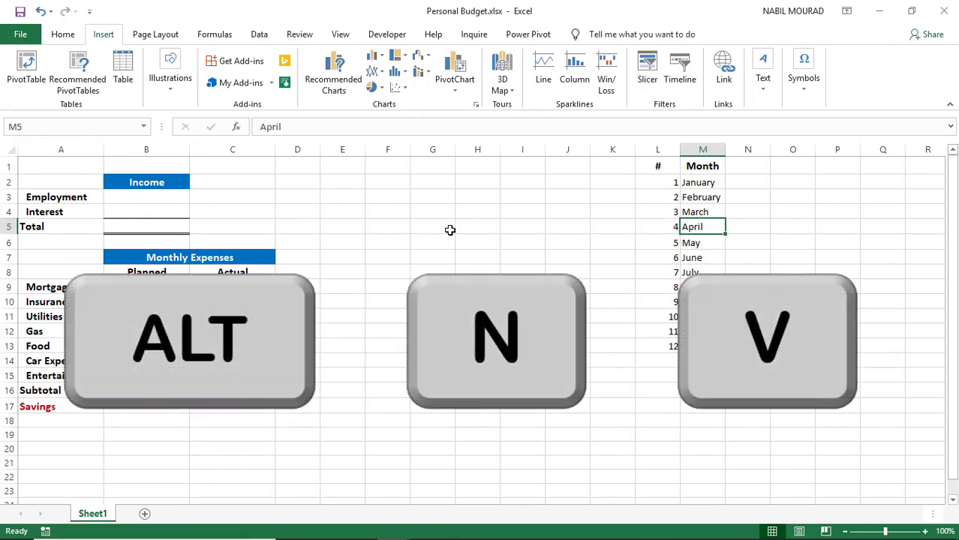
key(alt+n)
key(v)
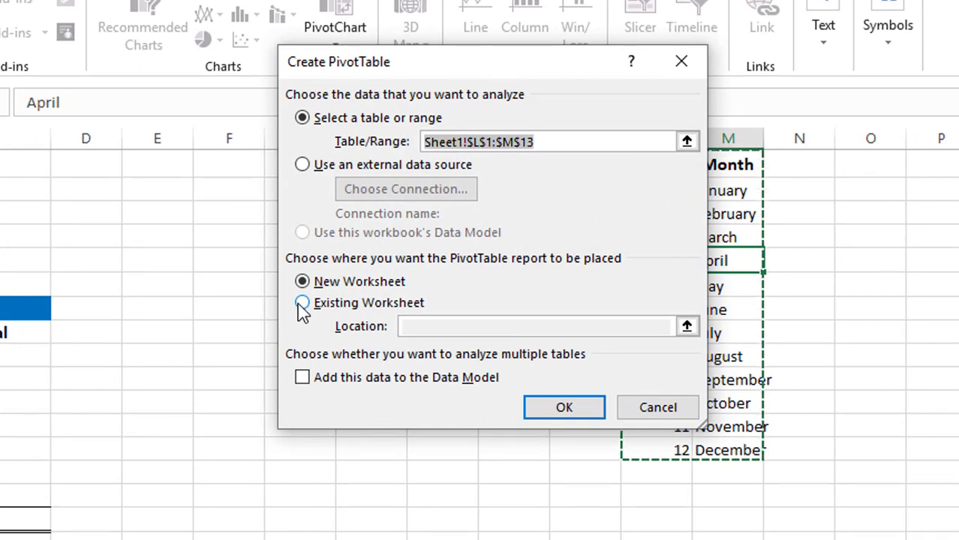
click(304, 304)
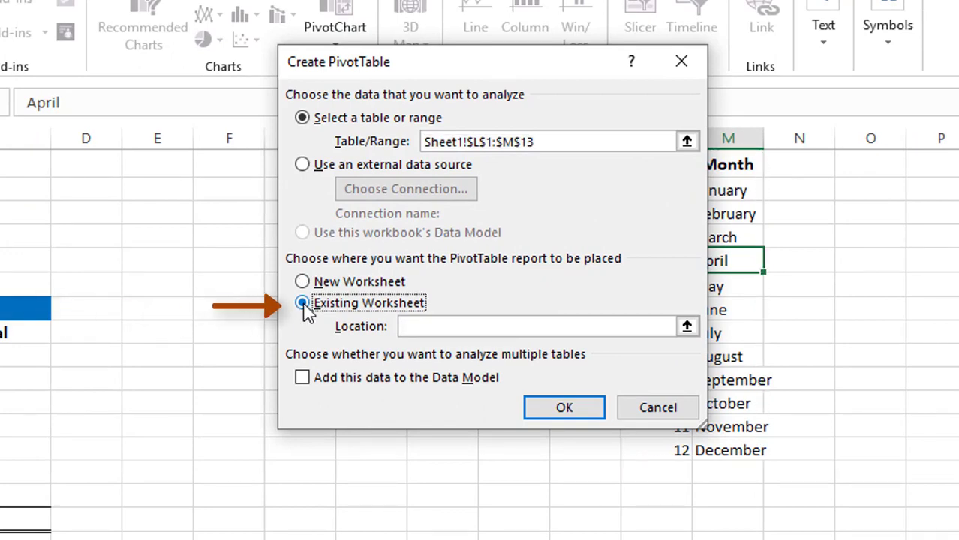
click(228, 308)
click(582, 411)
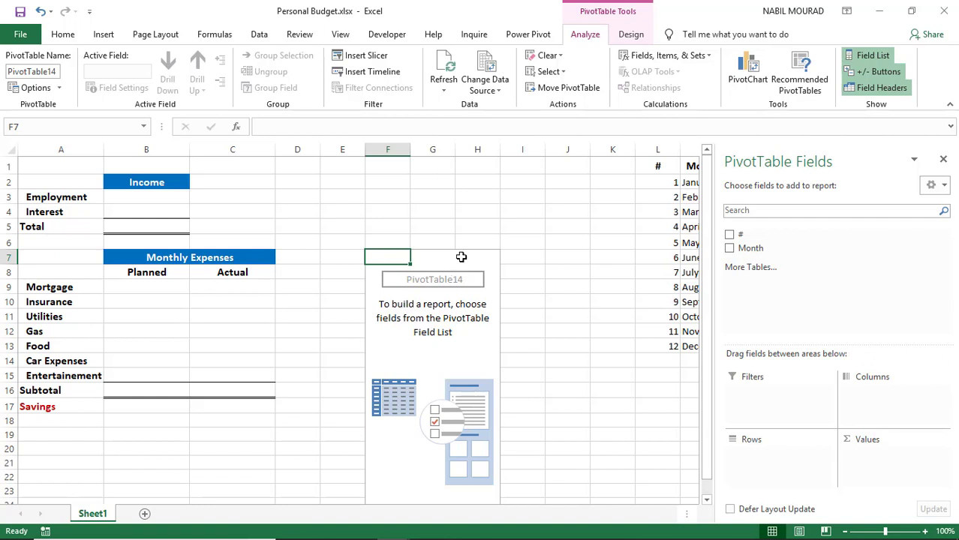
- Use Month as the PivotTable's report filter and generate a separate filter page worksheet for each month, then close the field list
drag(749, 248, 748, 386)
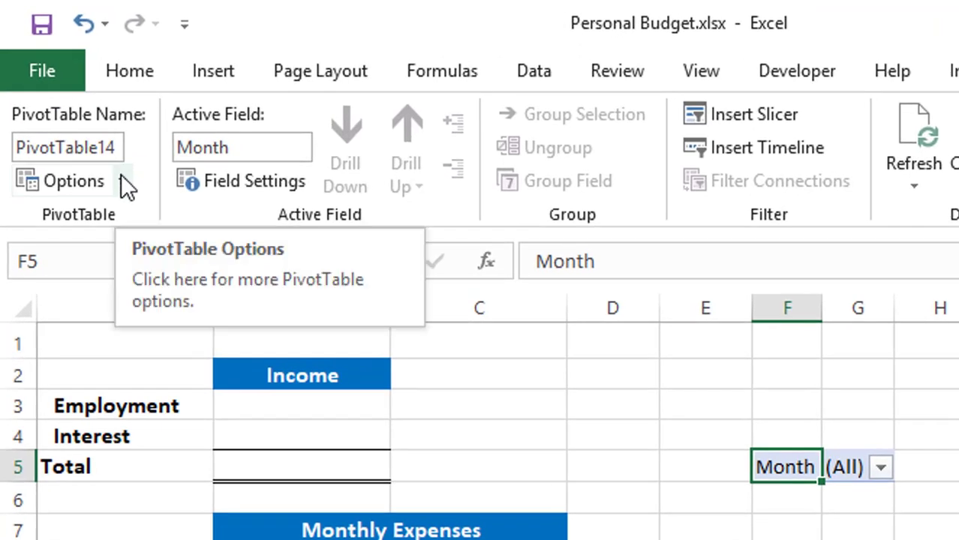
click(122, 183)
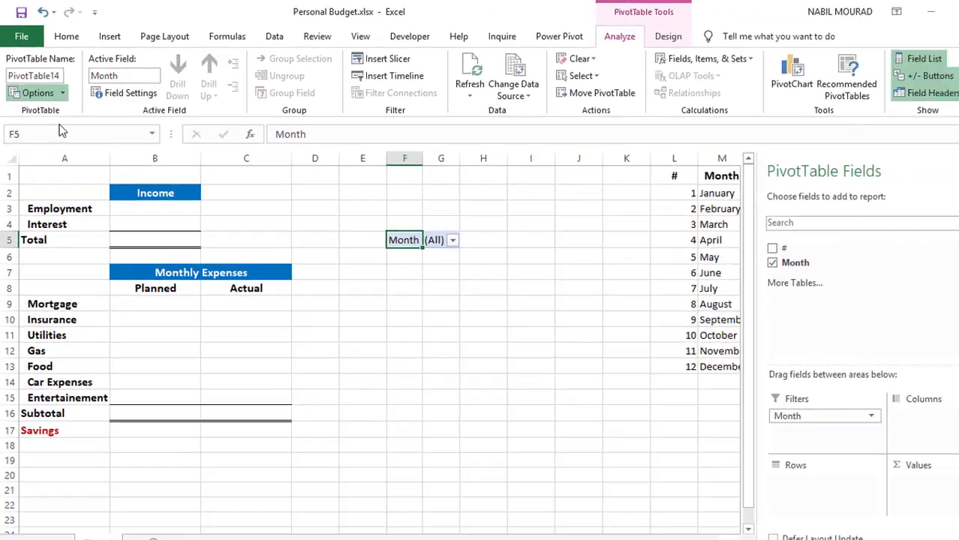
click(105, 223)
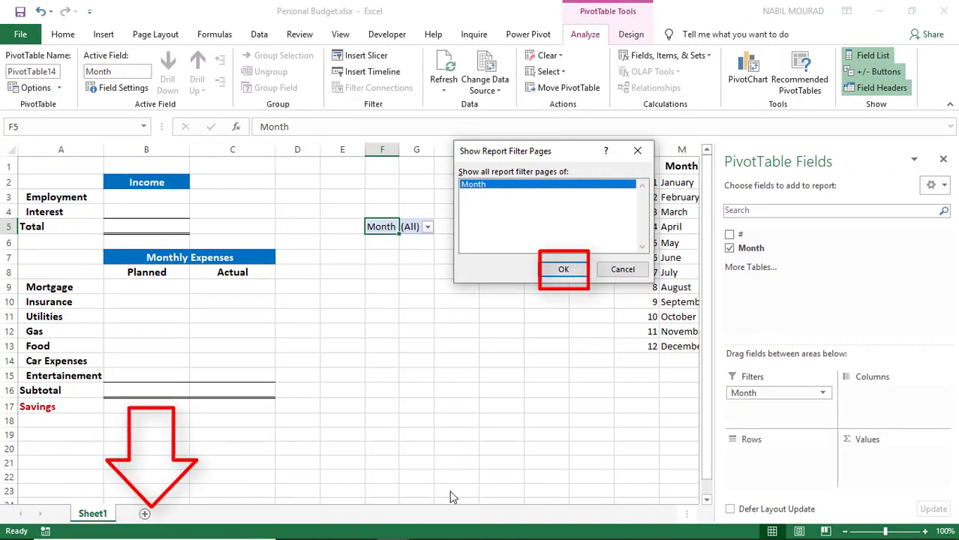
click(564, 269)
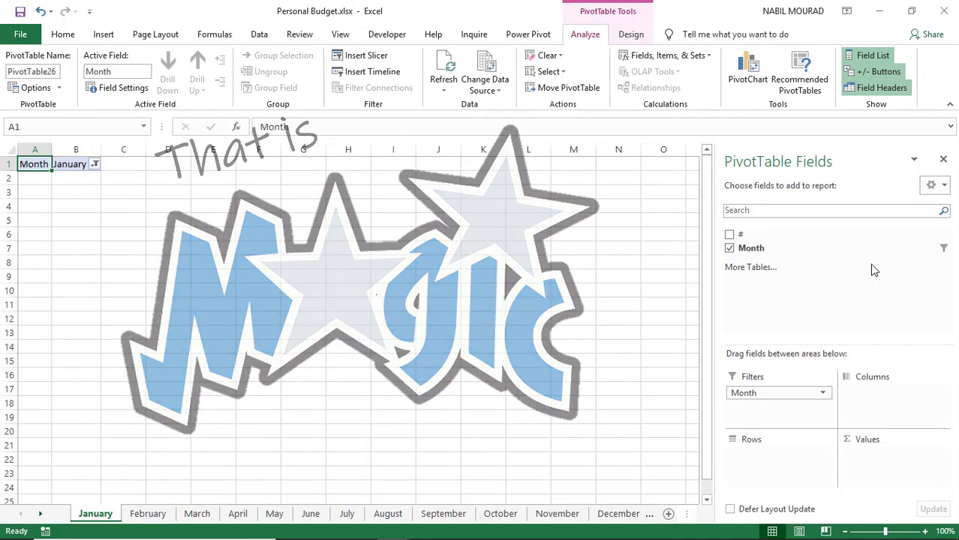
click(943, 159)
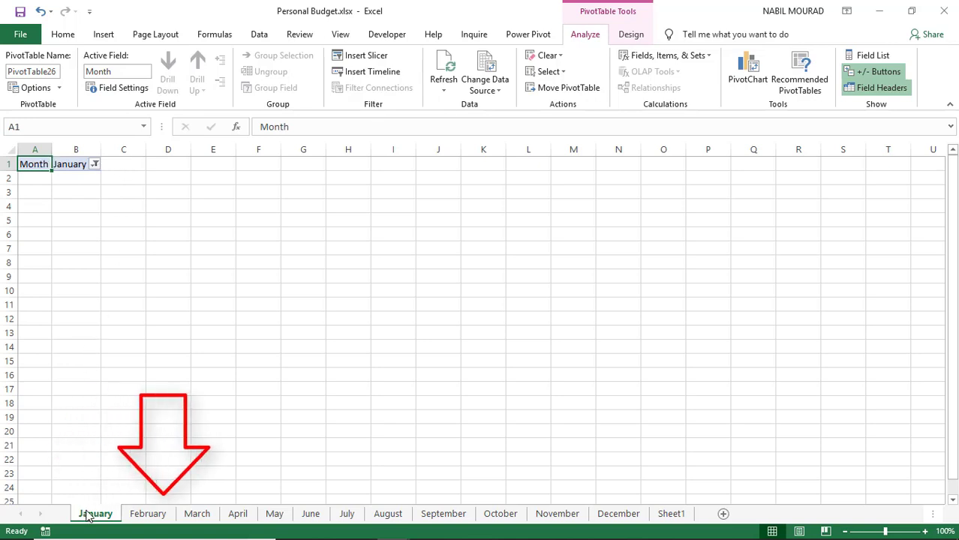
- Group the January through December sheets and clear everything from cells A1:B1 on all of them
shift+click(615, 516)
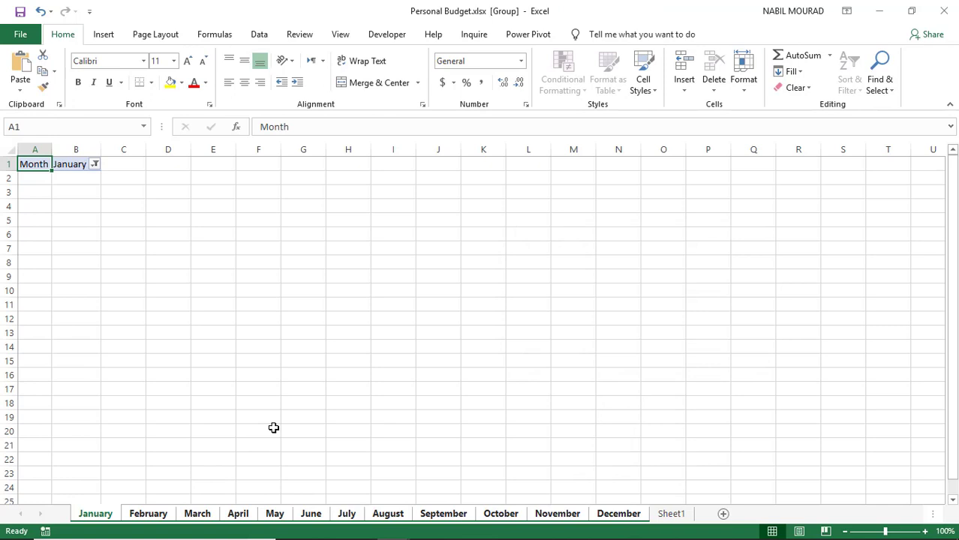
drag(30, 163, 72, 164)
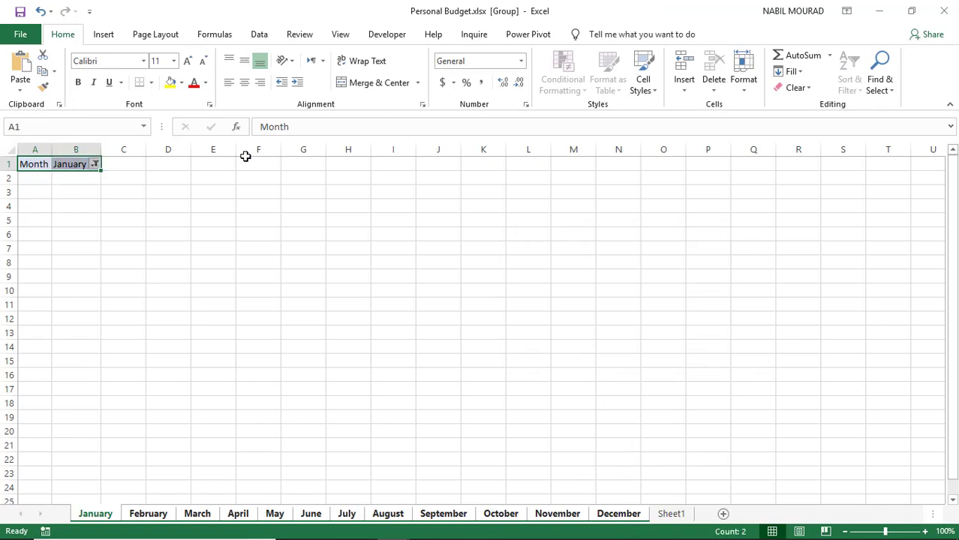
click(796, 87)
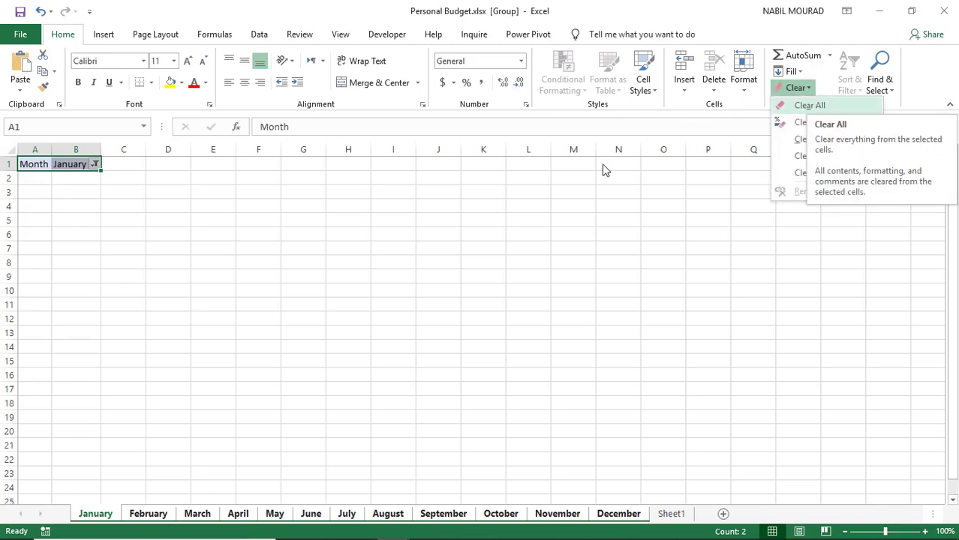
key(Escape)
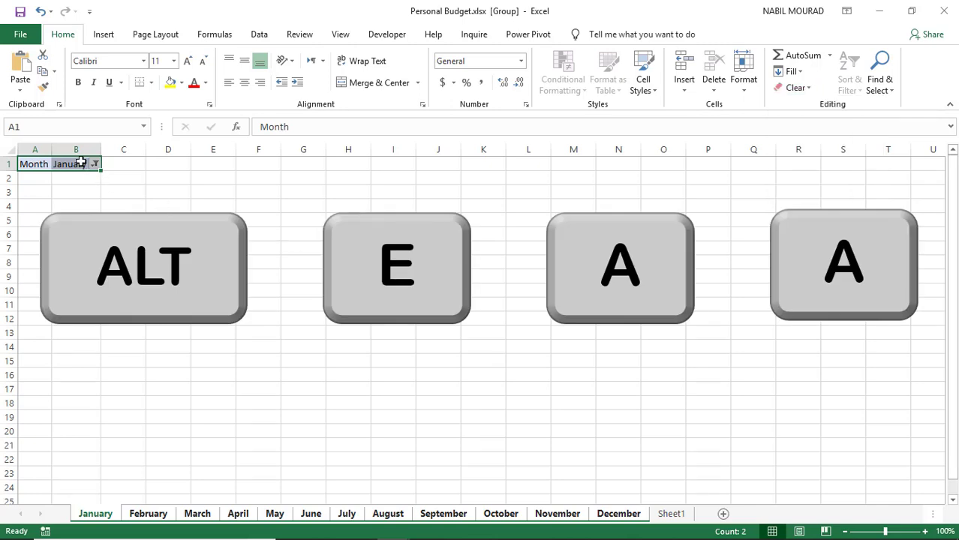
key(alt)
key(e)
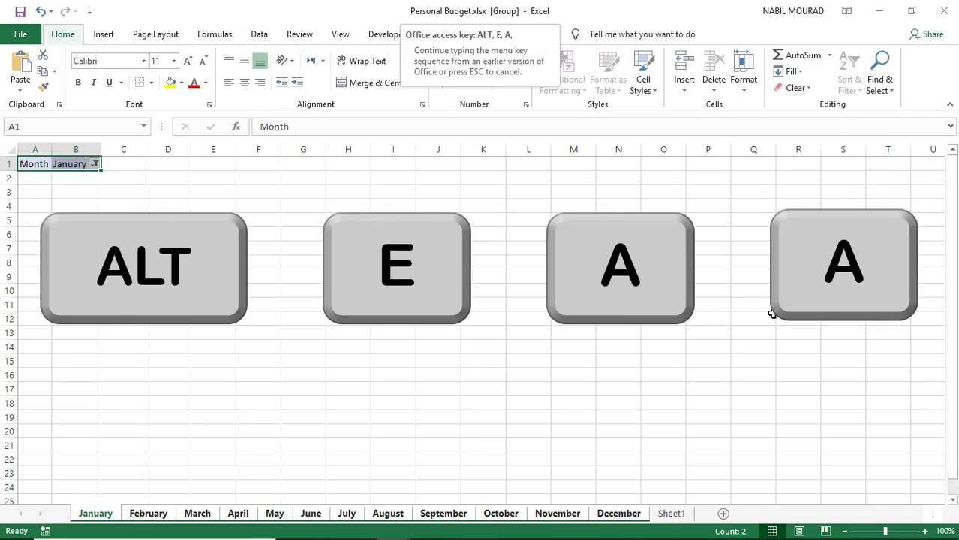
key(a)
key(a)
click(31, 162)
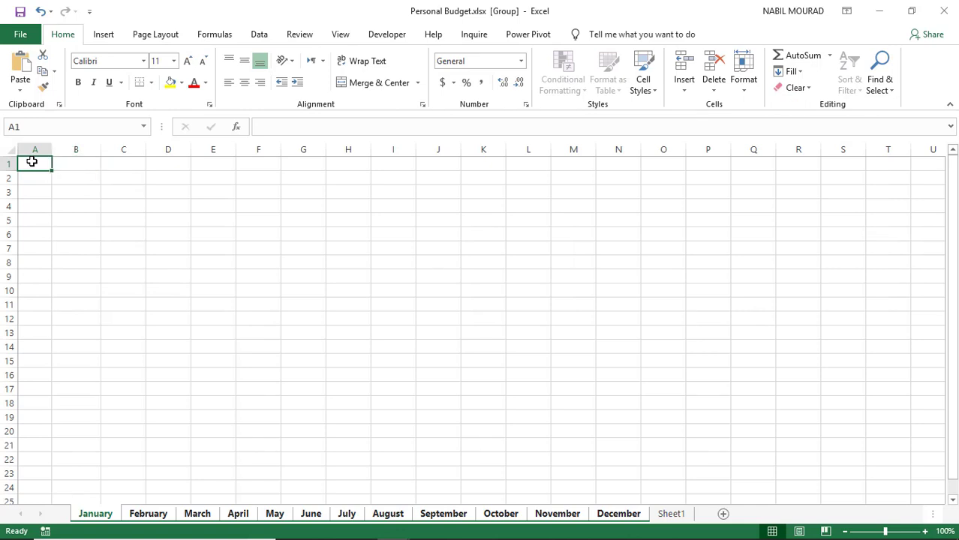
- On Sheet1, enter 4560 as Employment income and 470 as Interest, and sum both with AutoSum in the income Total cell
click(670, 514)
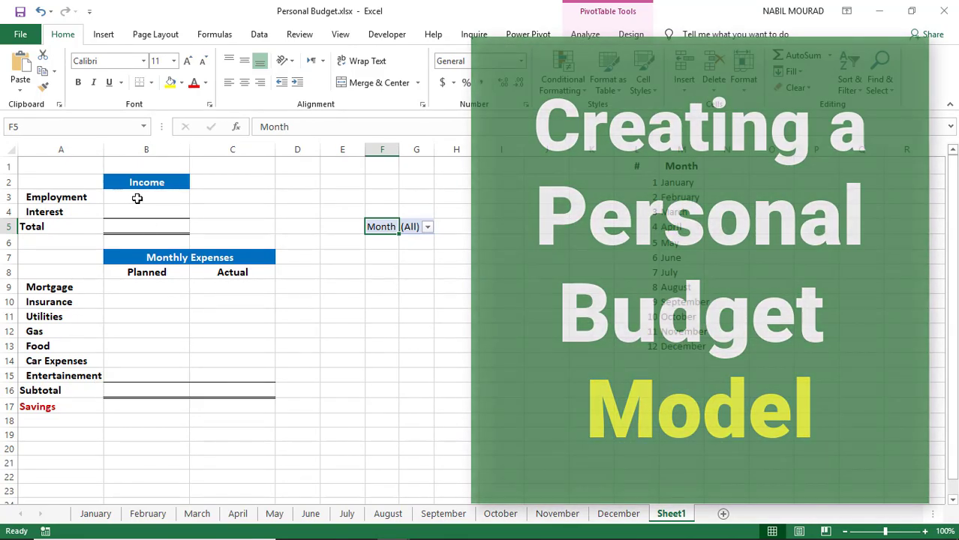
click(137, 198)
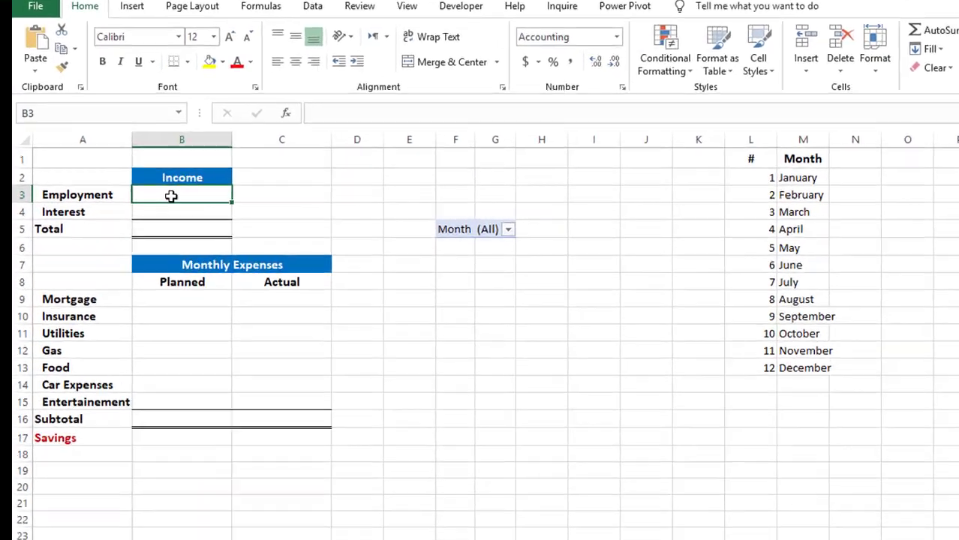
text(4560)
key(Return)
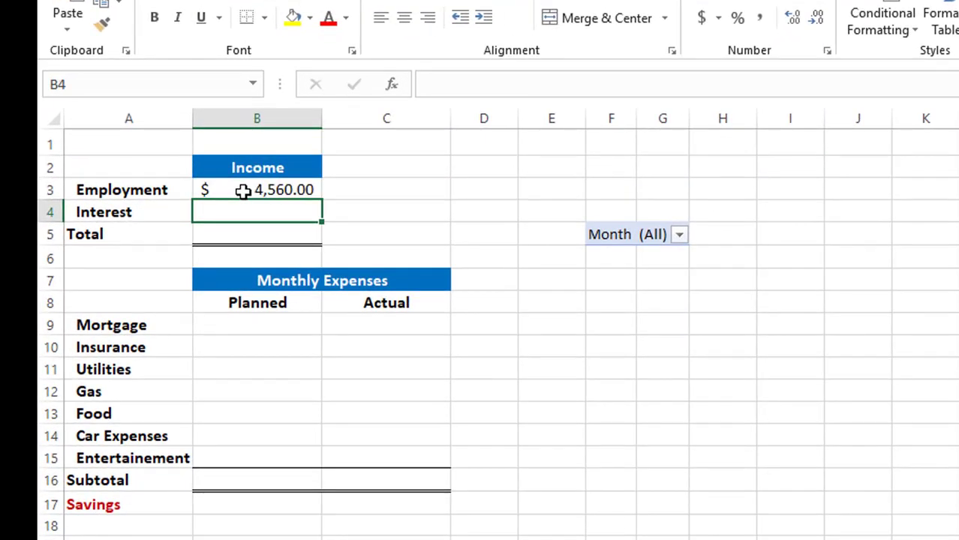
text(470)
key(Return)
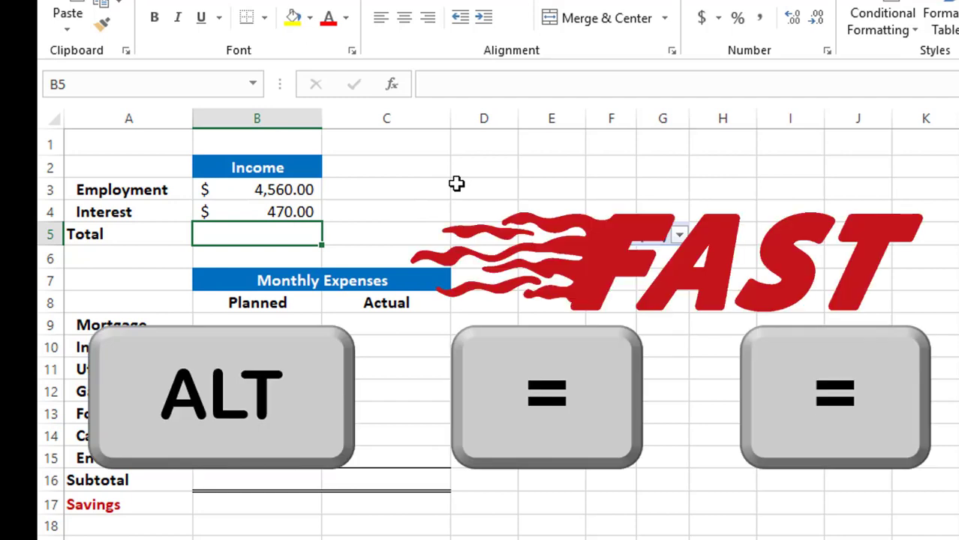
key(alt+equal)
key(alt+equal)
- Enter the planned expenses for Mortgage 1600, Insurance 270, Utilities 280 and Gas 300
click(276, 323)
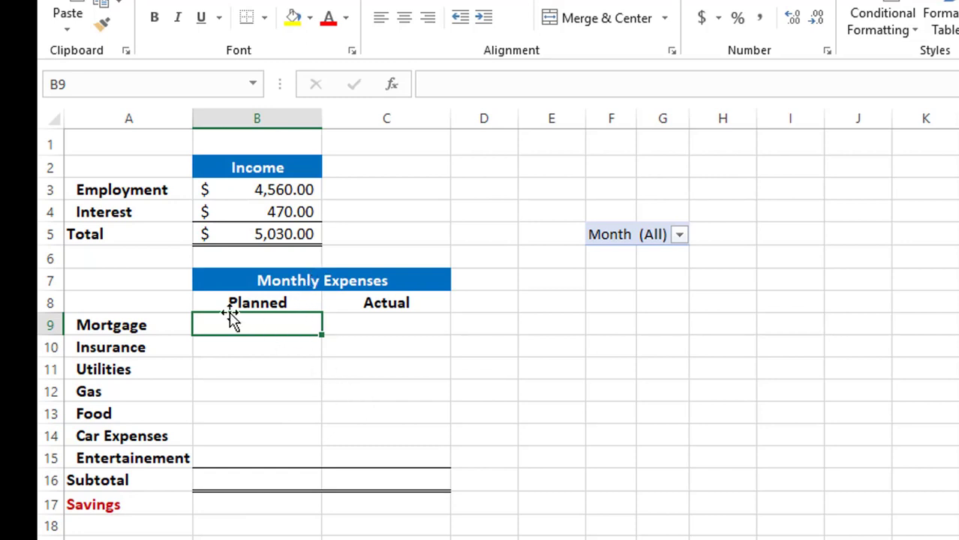
text(1600)
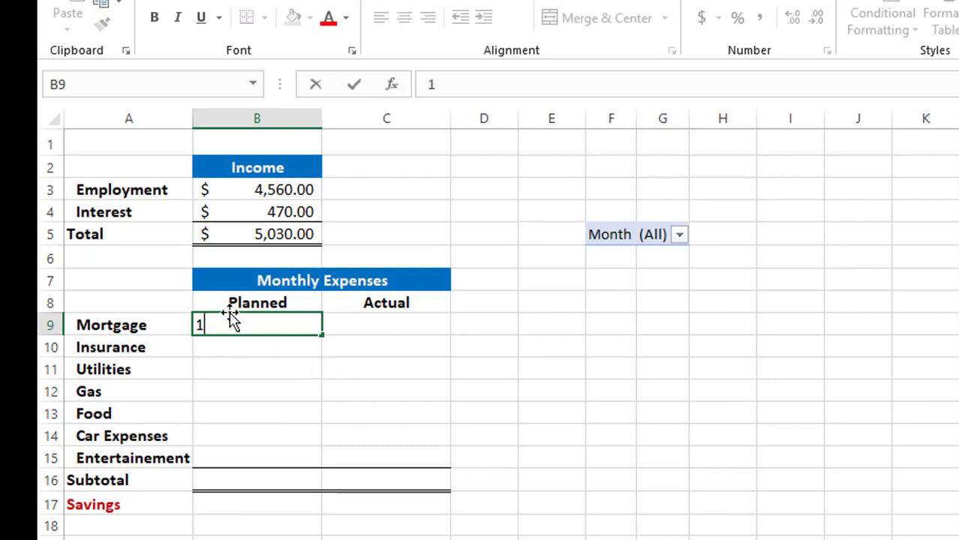
key(Return)
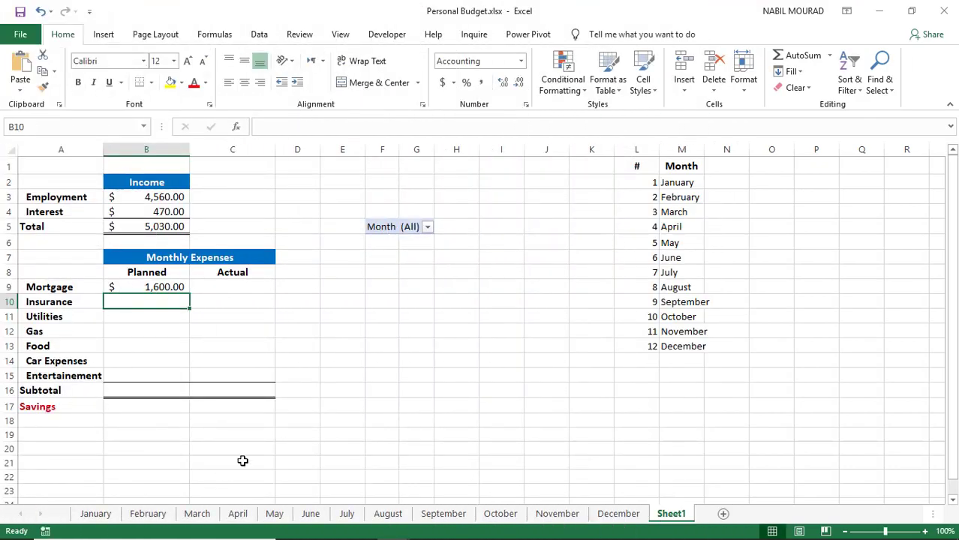
text(270)
key(Return)
text(280)
key(Return)
text(300)
key(Return)
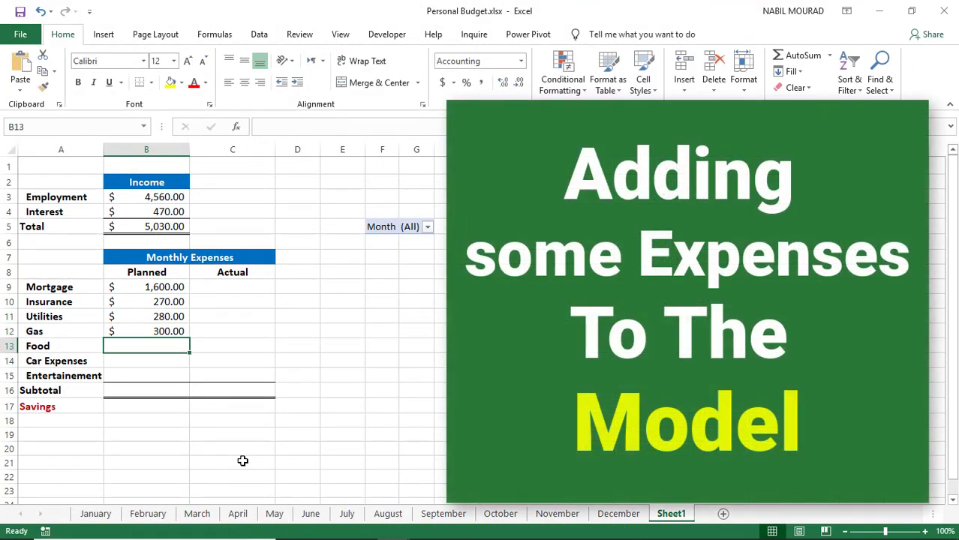
- Enter the planned expenses for Food 750, Car Expenses 250 and Entertainement 300
text(750)
key(Return)
text(250)
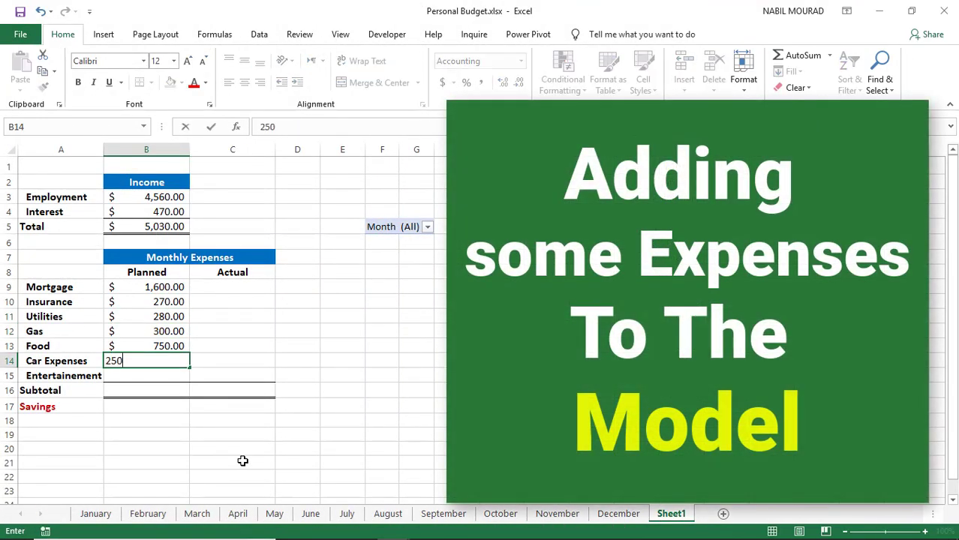
key(Return)
text(300)
key(Tab)
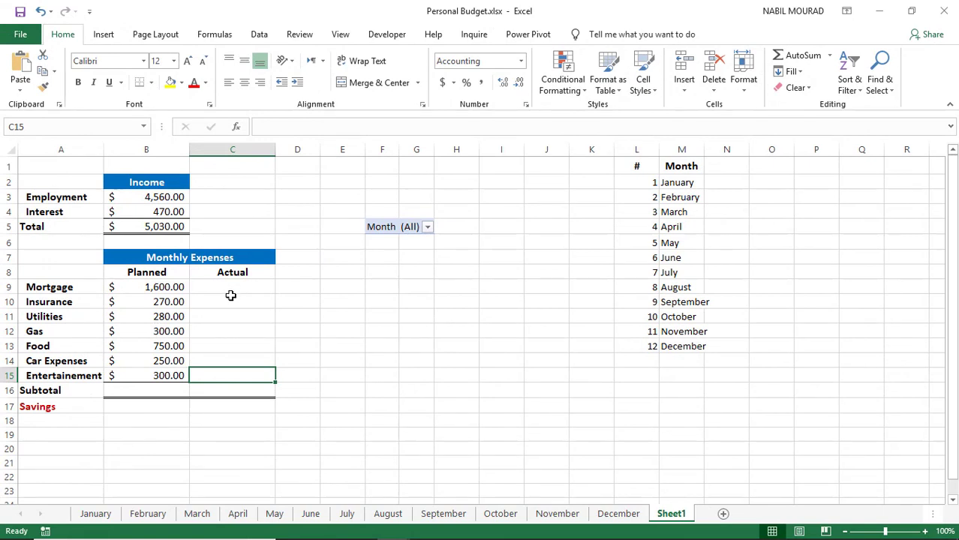
- Fill the planned Mortgage and Insurance amounts right into the Actual column cells C9:C10
drag(230, 287, 232, 298)
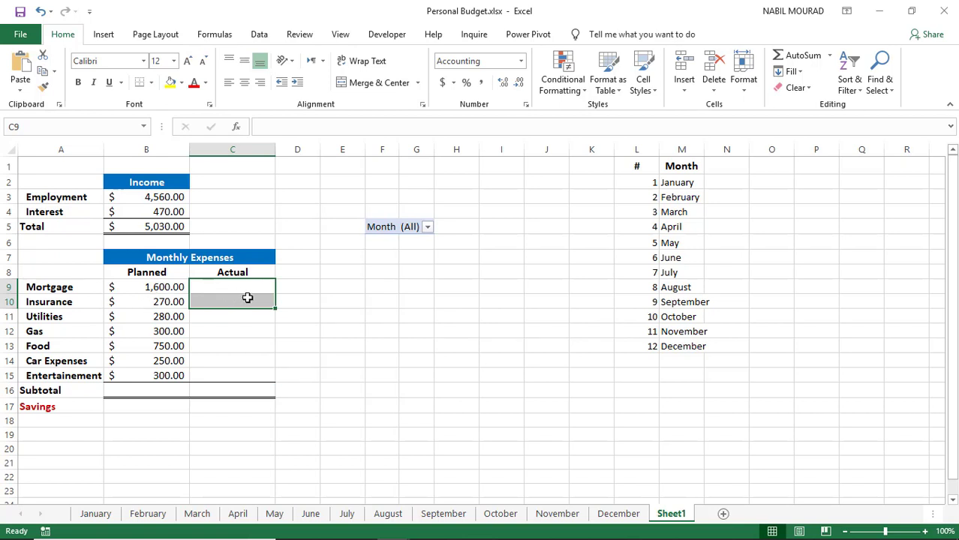
key(ctrl+r)
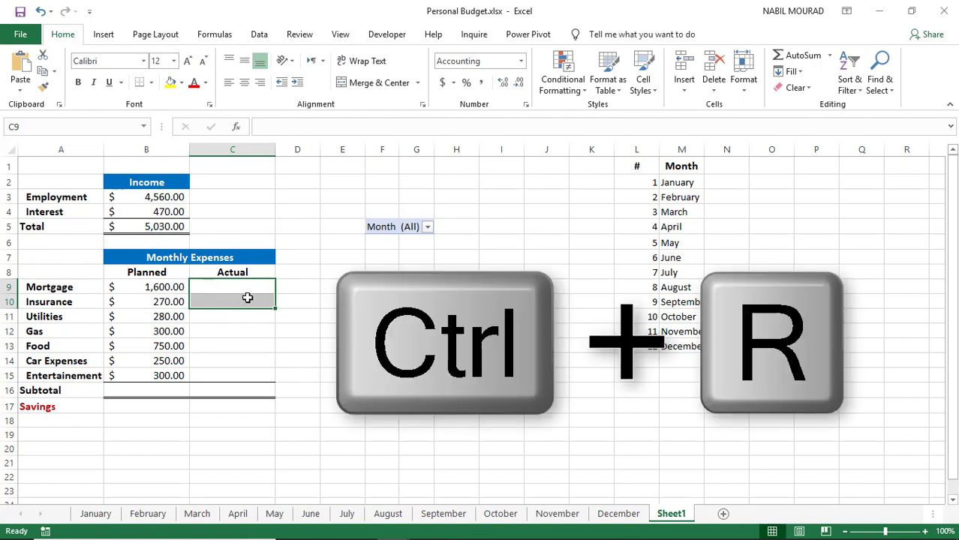
click(238, 322)
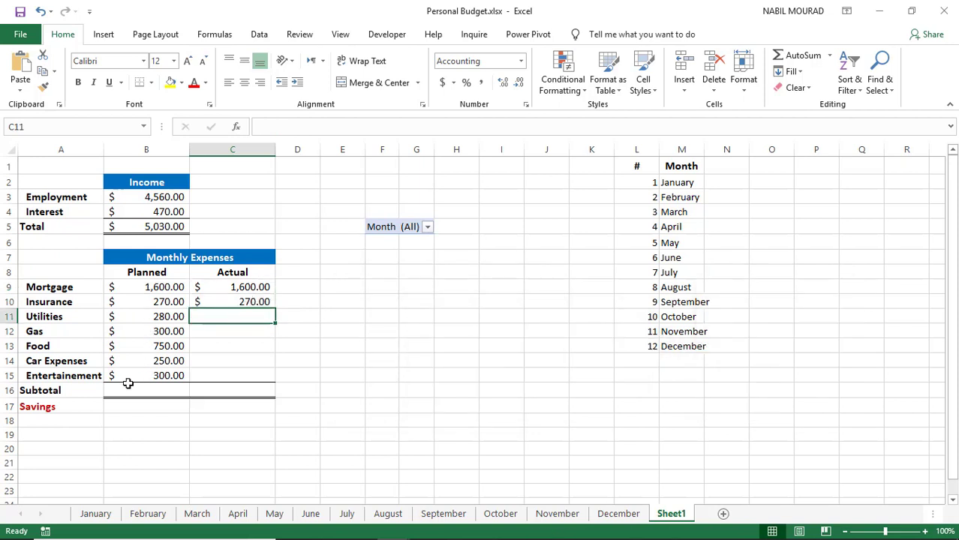
- Sum the planned and actual expenses in B16:C16 with AutoSum, and calculate Savings in B17:C17 with =$B$5-B16
drag(117, 389, 242, 388)
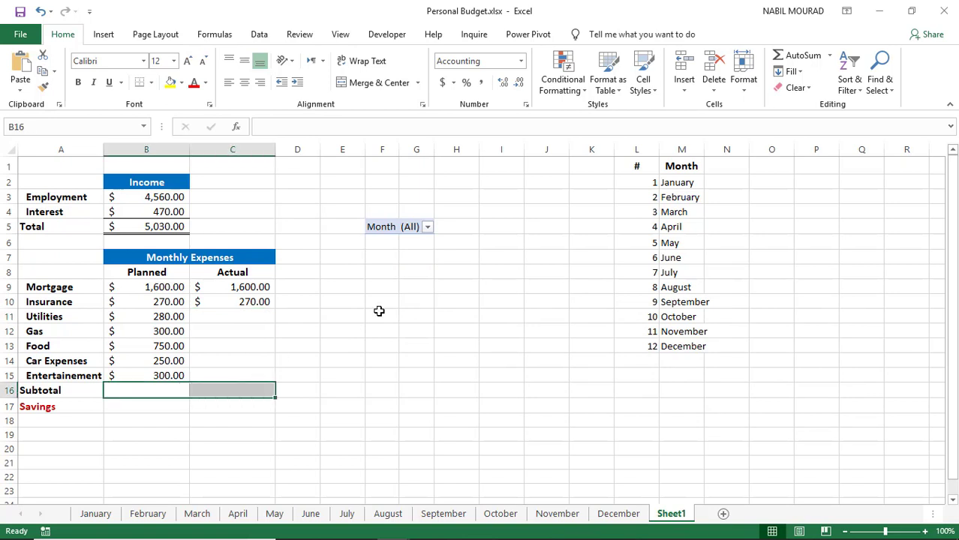
click(797, 58)
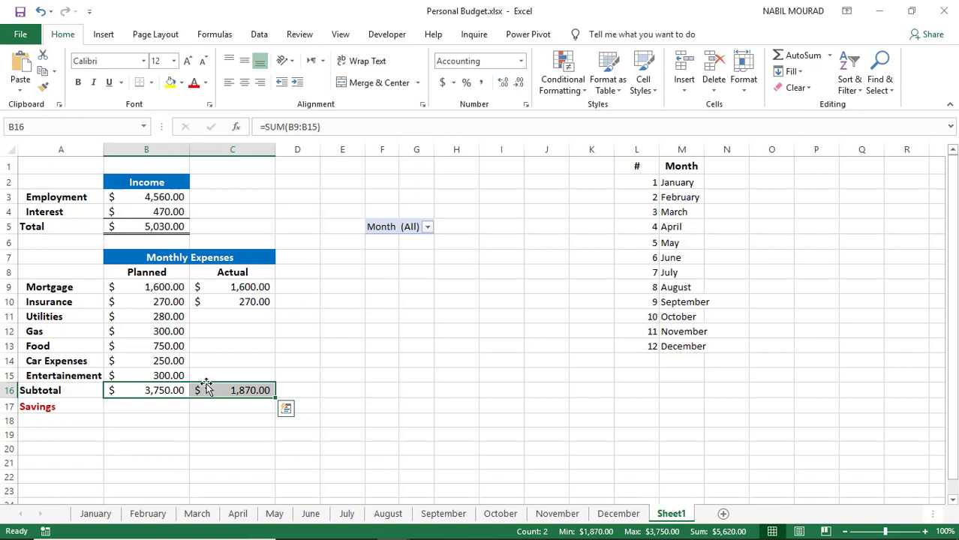
click(186, 406)
drag(186, 406, 202, 406)
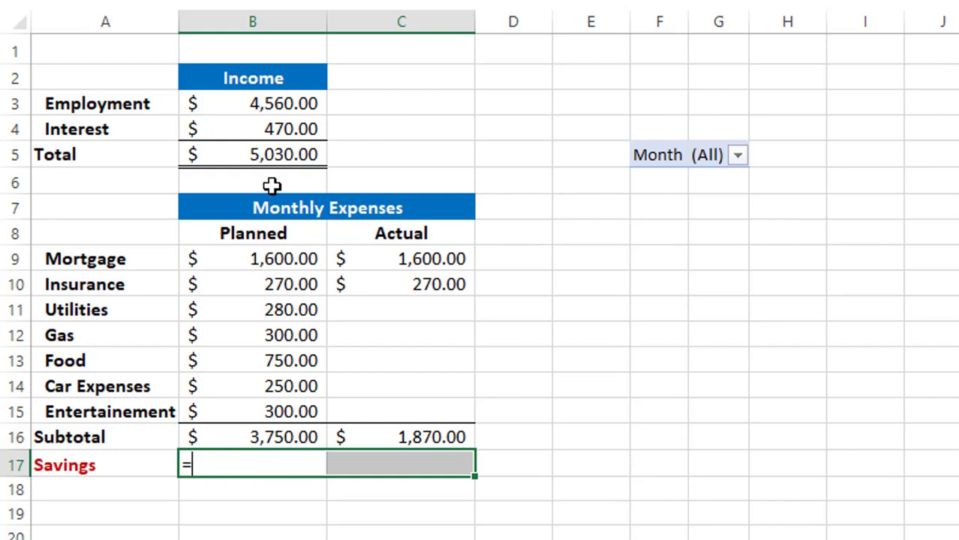
click(275, 152)
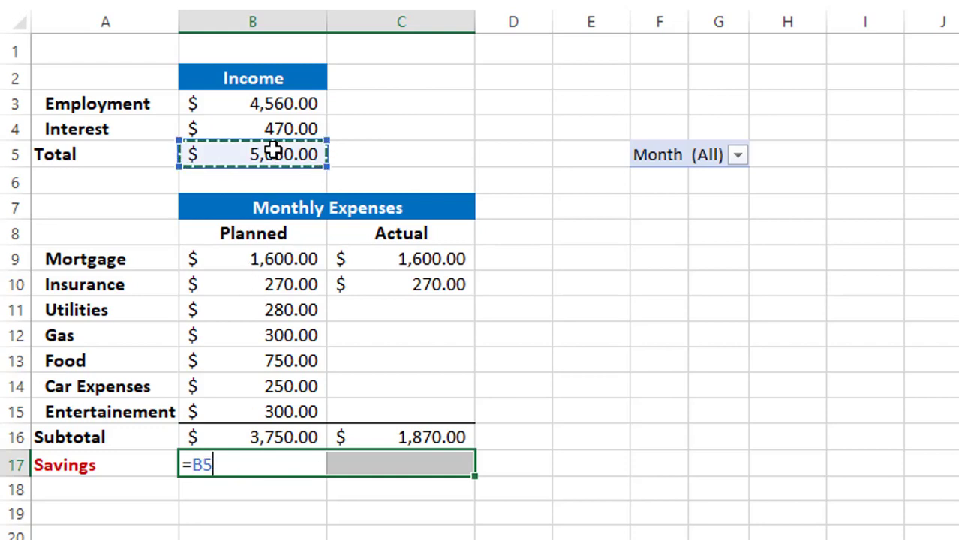
key(F4)
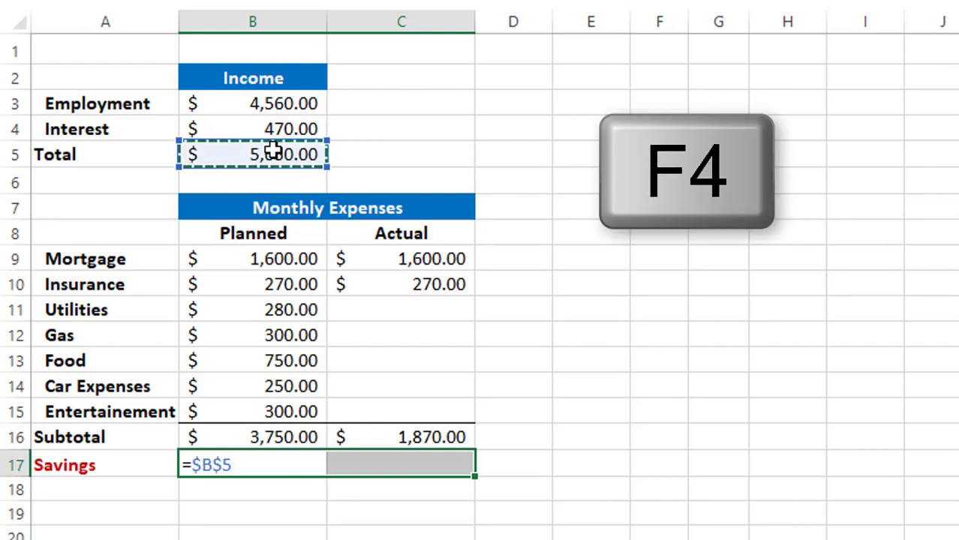
text(-)
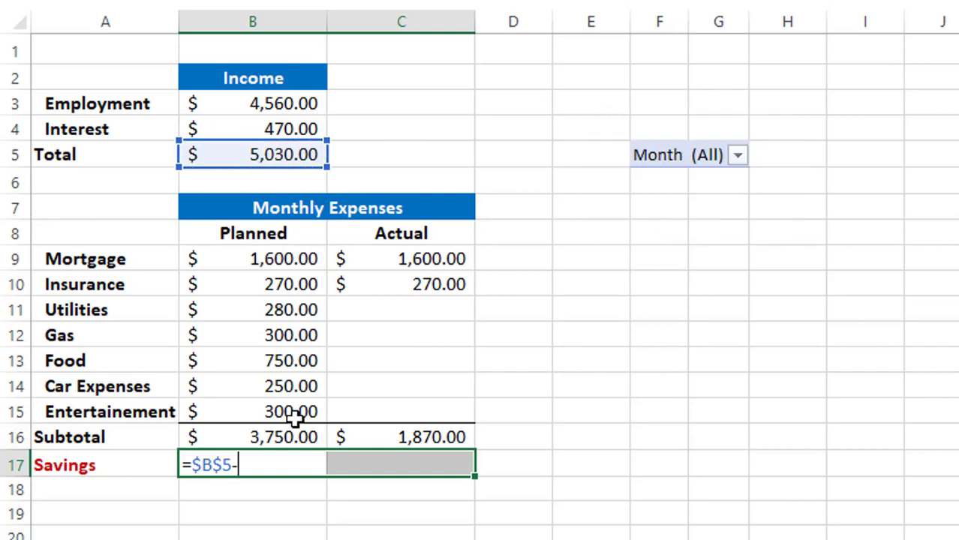
click(280, 437)
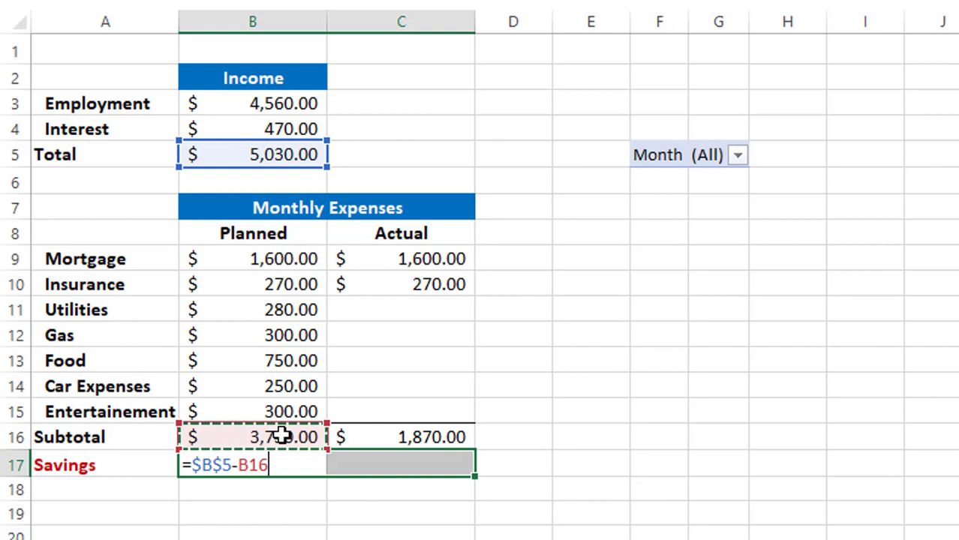
key(ctrl+Return)
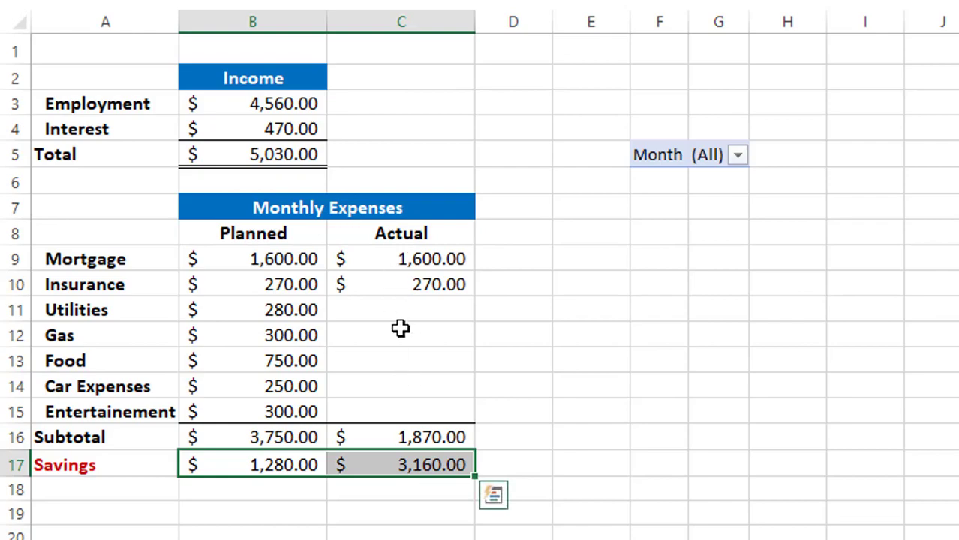
- Enter the month January in cell A1 as the budget model's heading
click(116, 46)
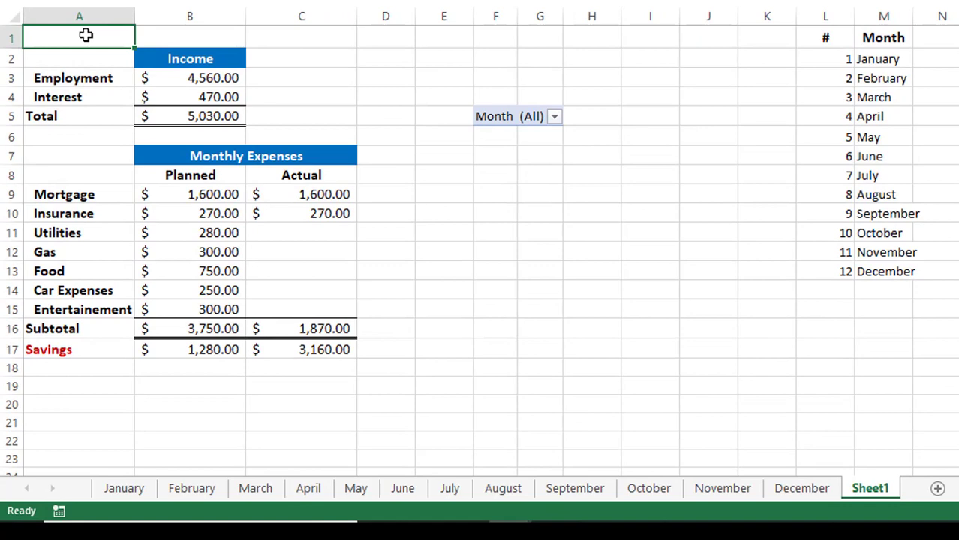
text(januar)
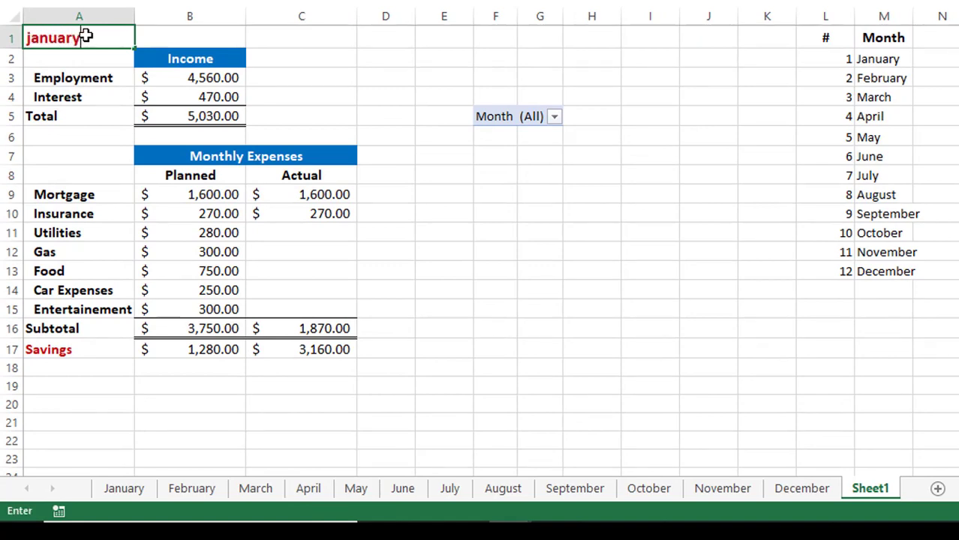
text(y)
key(Return)
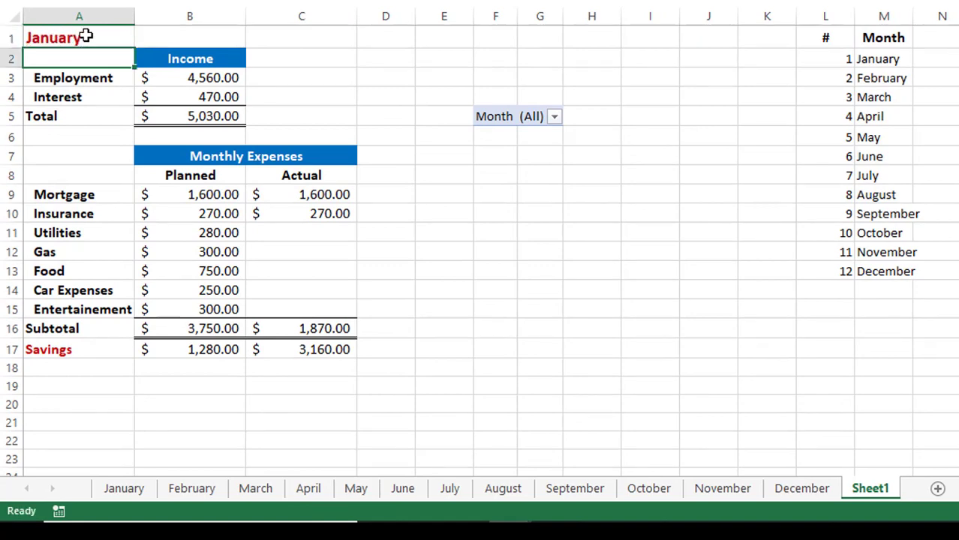
- Replace the Monthly Expenses heading in B7 with the dynamic label formula =A1&" Expenses"
click(209, 156)
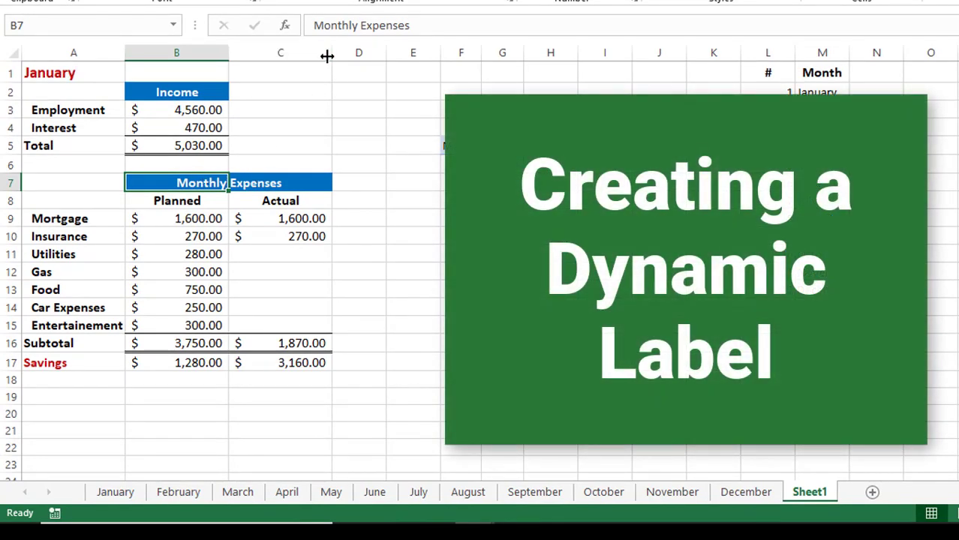
text(=)
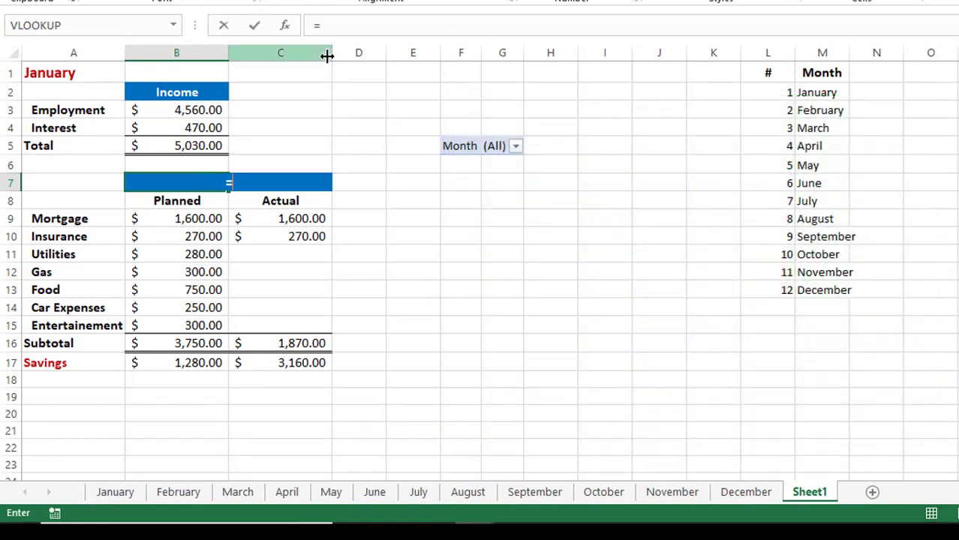
click(69, 74)
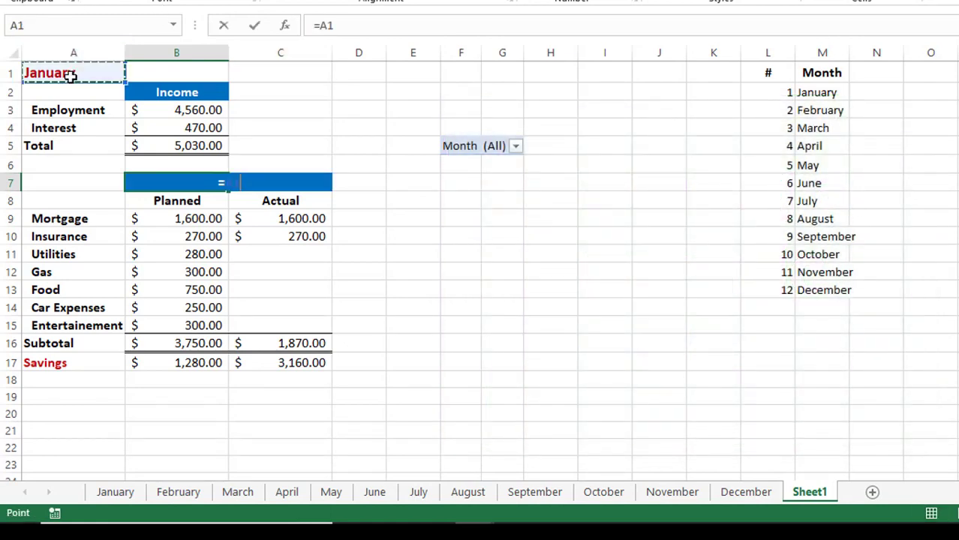
text(&)
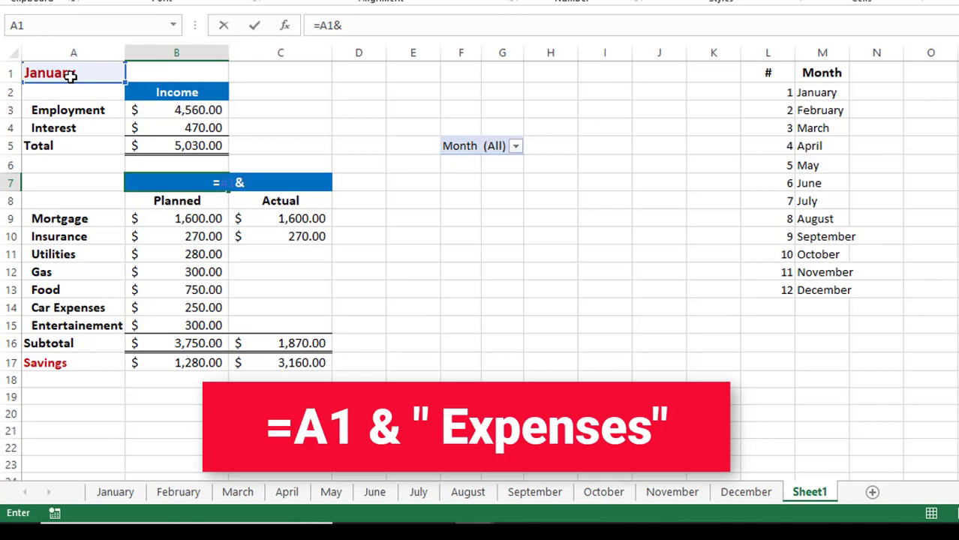
text(" Ex)
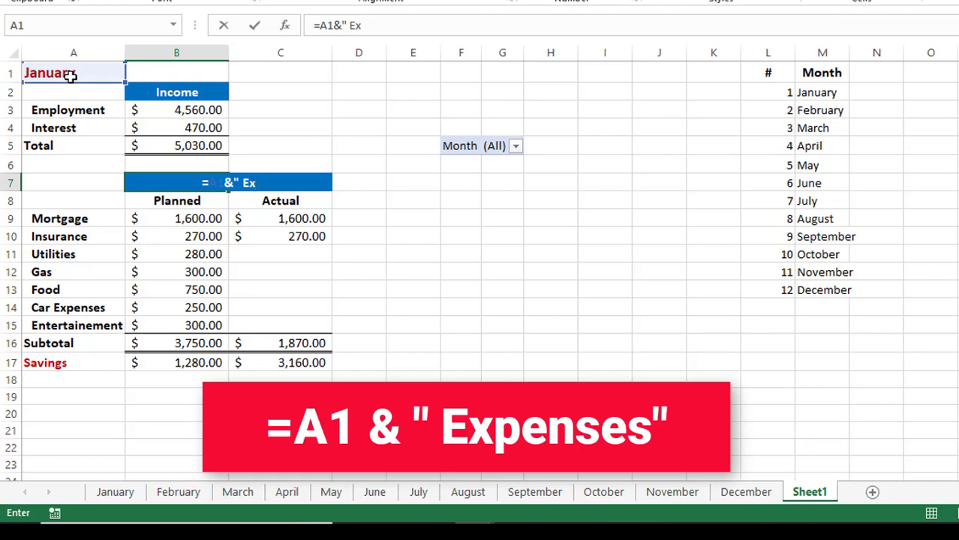
text(penses")
key(Return)
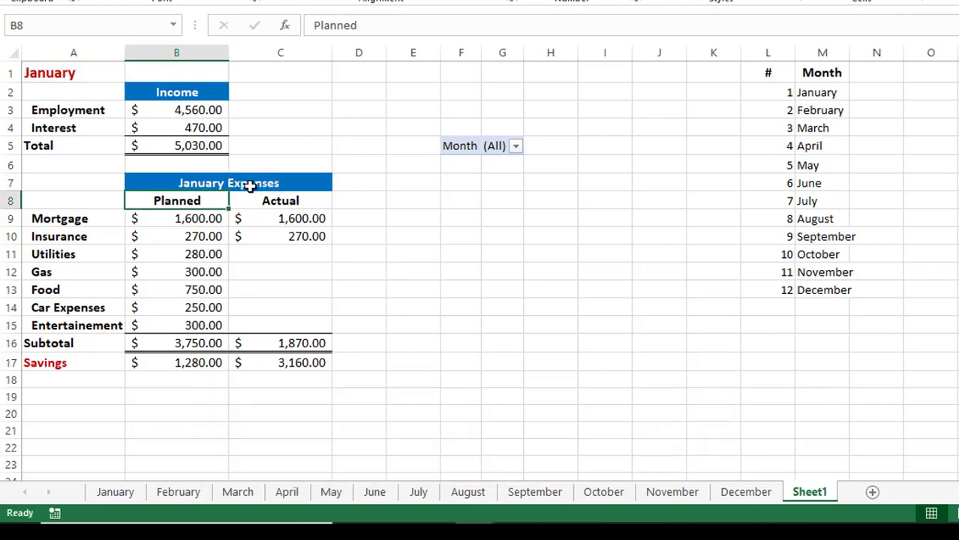
- Conditionally format the actual expenses C9:C15 that are greater than the relative reference =B9 with Light Red Fill with Dark Red Text
click(289, 217)
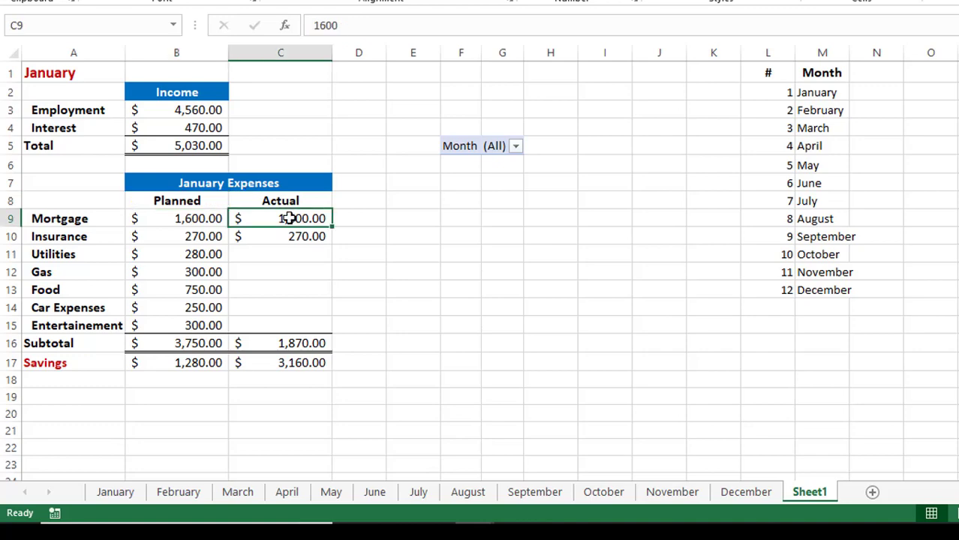
drag(278, 216, 273, 322)
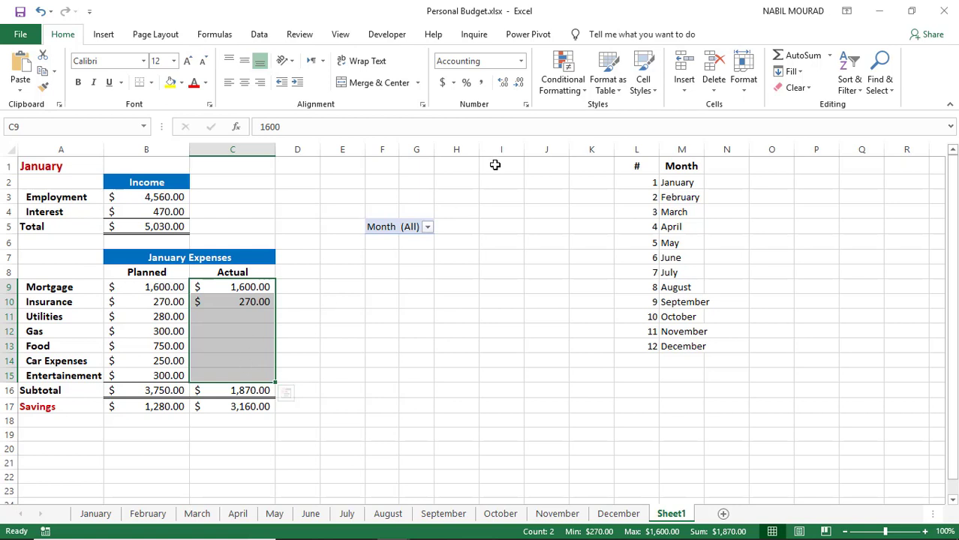
click(584, 91)
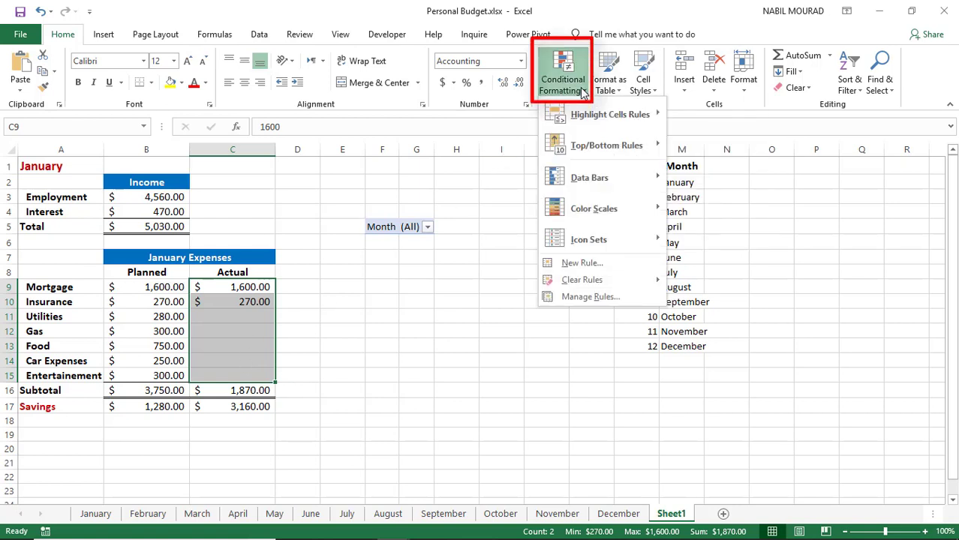
mouse_move(587, 113)
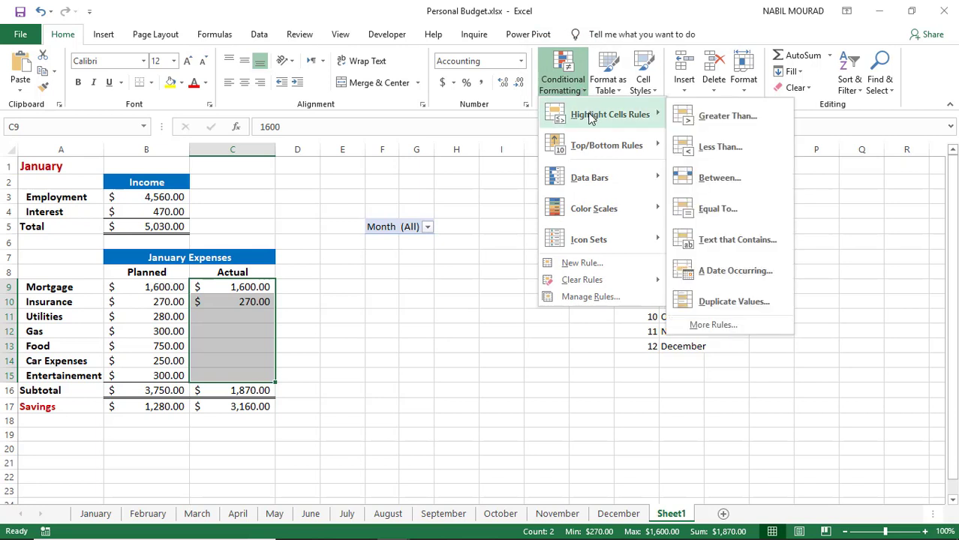
click(713, 119)
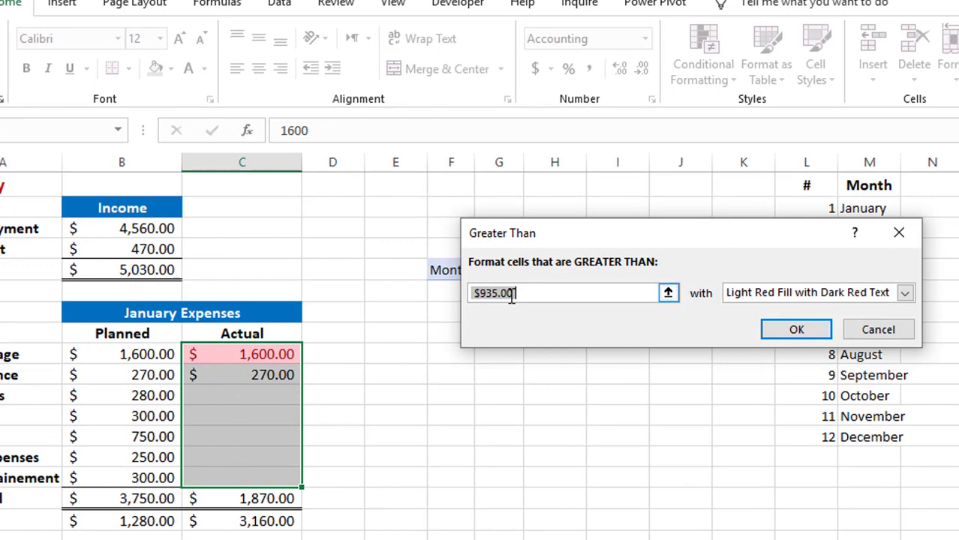
click(145, 353)
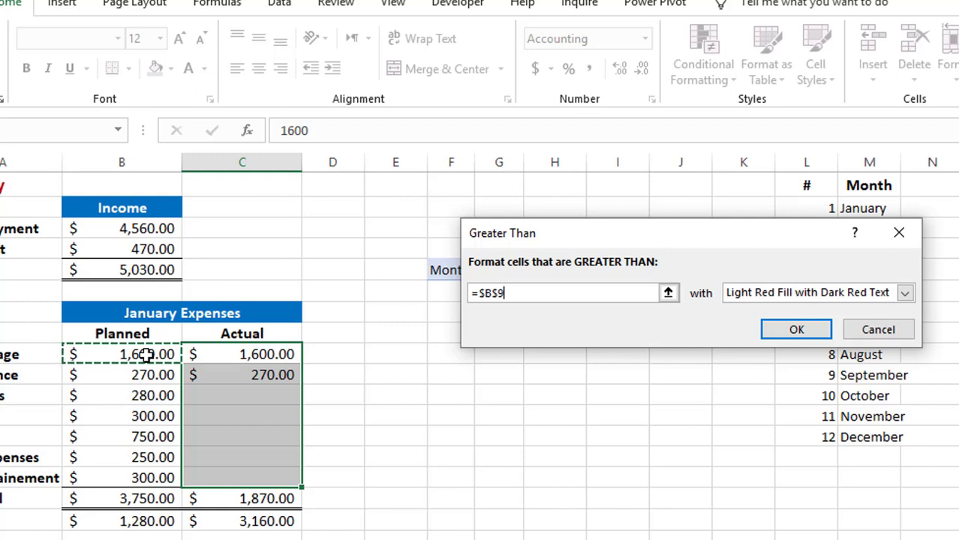
key(F4)
key(F4)
key(F4)
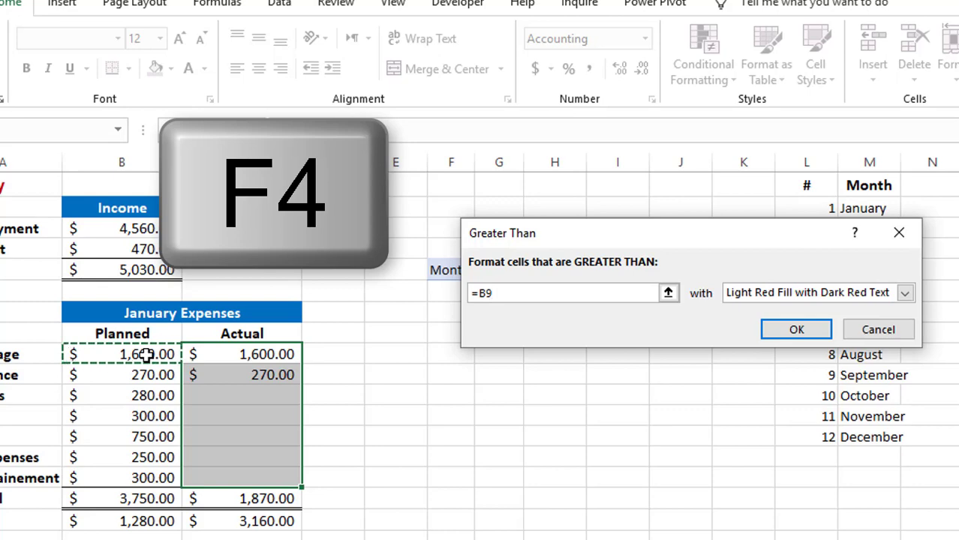
click(905, 294)
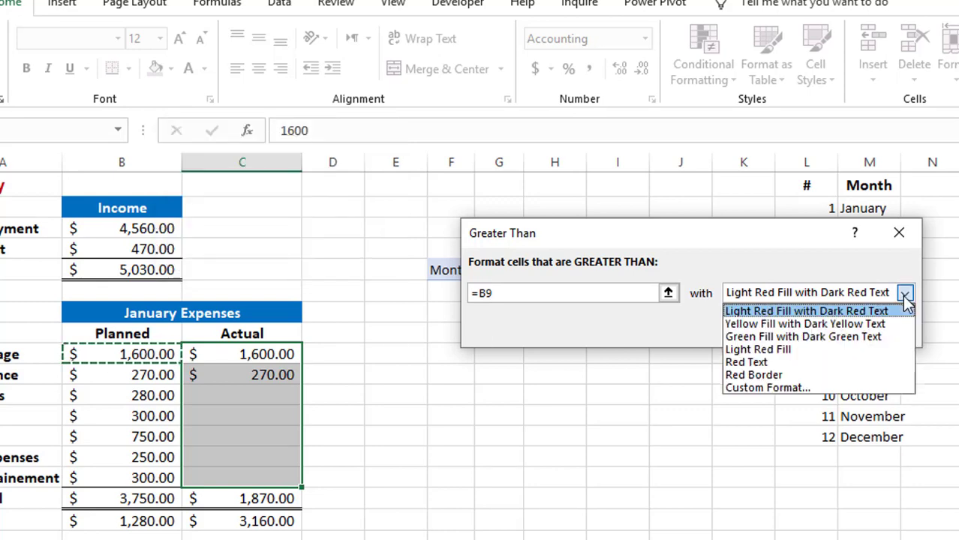
click(808, 312)
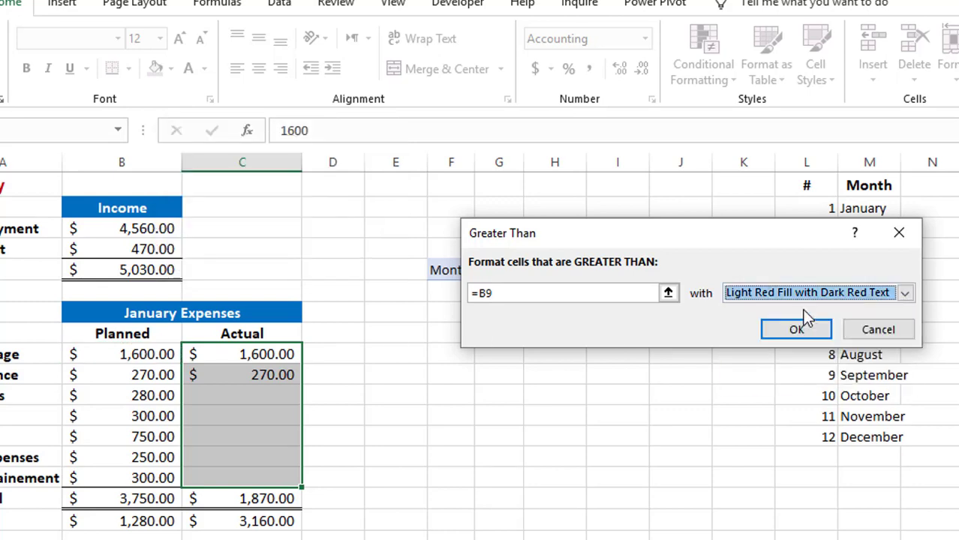
click(795, 330)
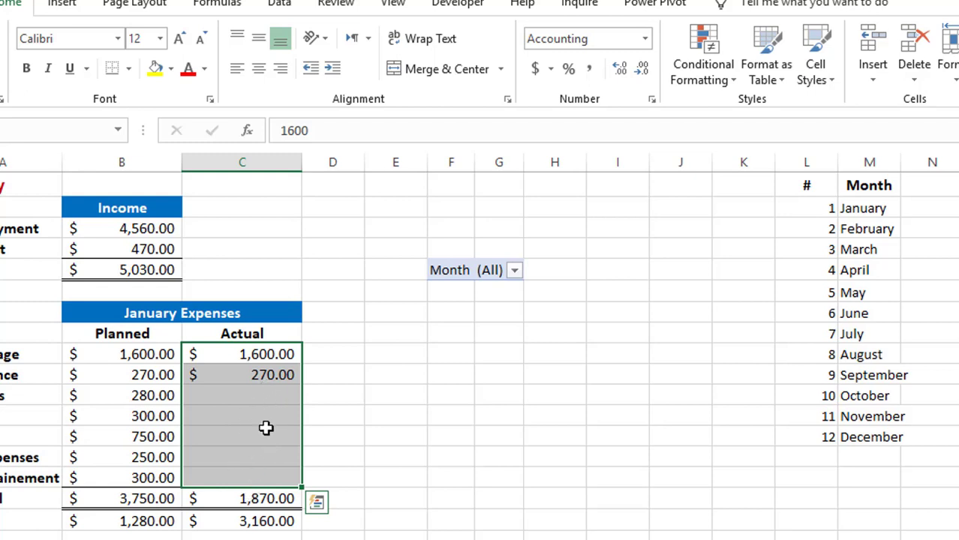
click(266, 395)
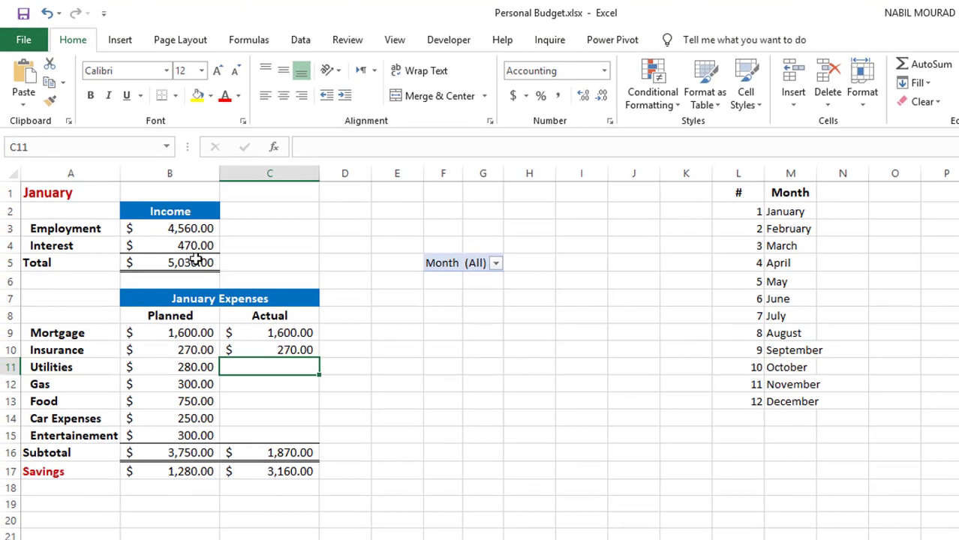
- Copy the budget model A1:C17 to cell A1 of the grouped January to December sheets, widen columns A to C, and return to Sheet1
drag(59, 191, 281, 484)
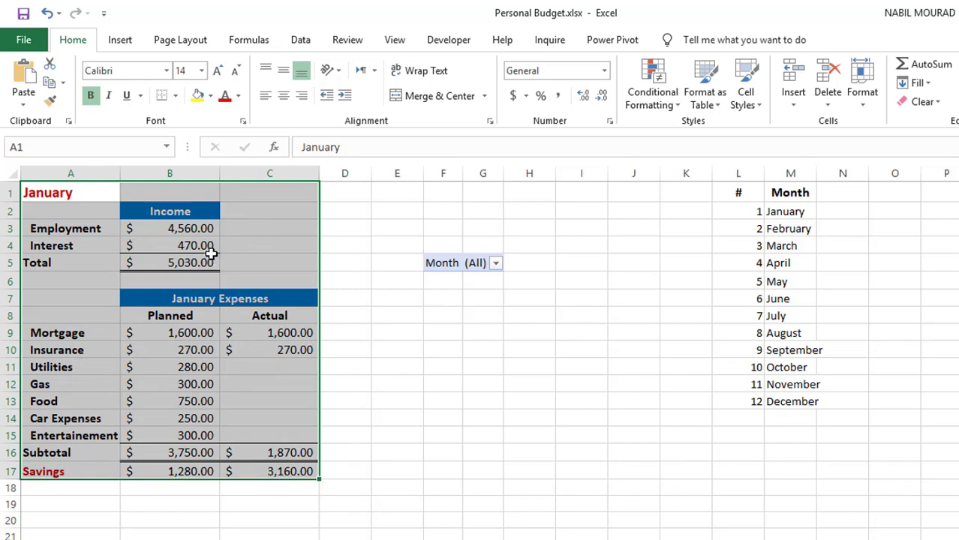
key(ctrl+c)
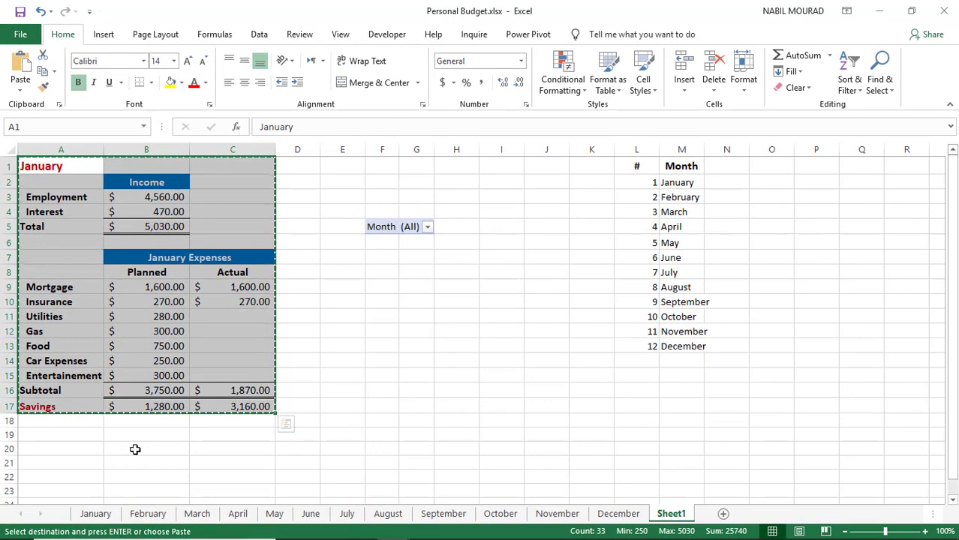
click(92, 518)
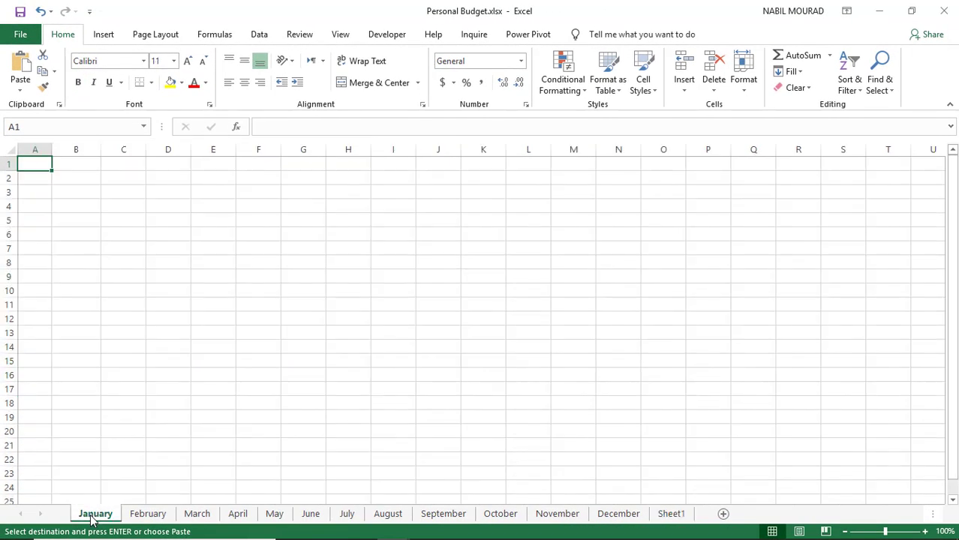
shift+click(617, 516)
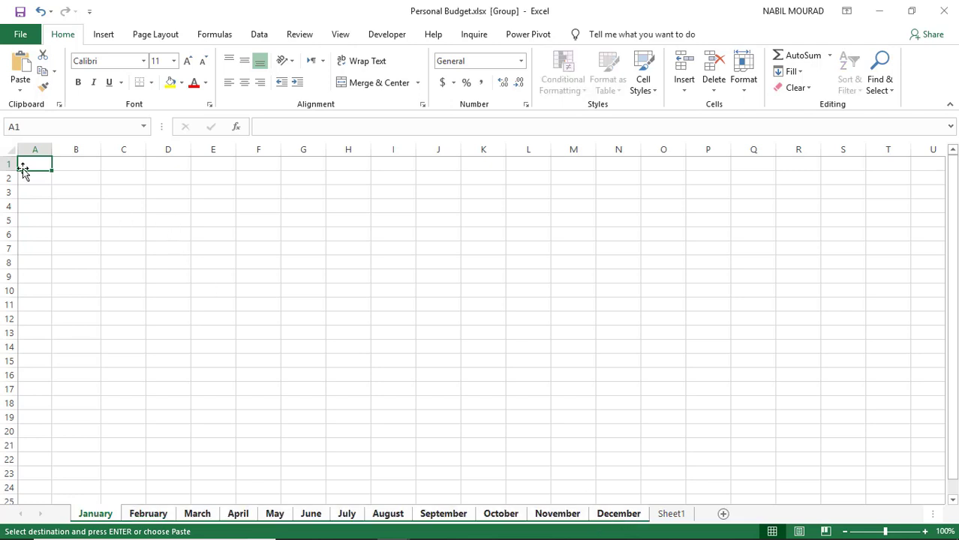
key(ctrl+v)
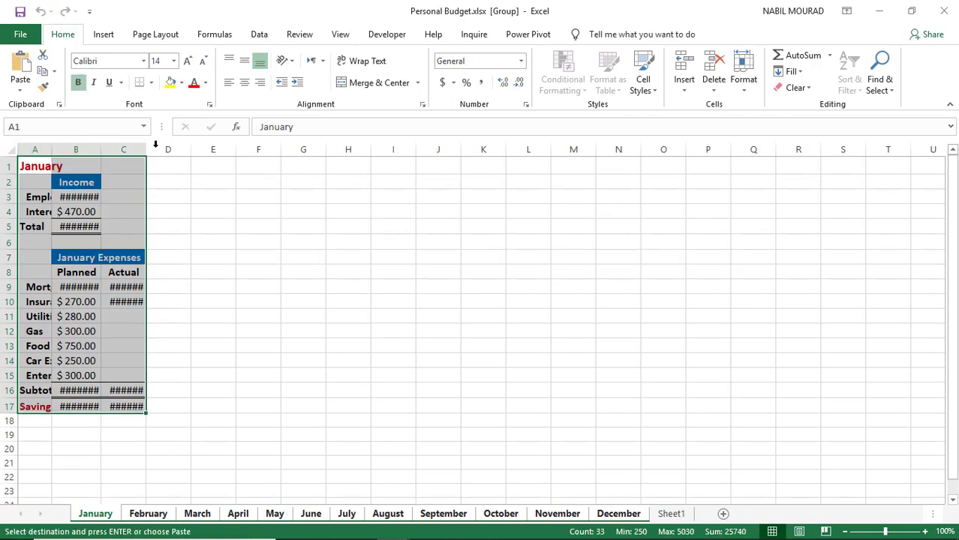
drag(39, 146, 180, 155)
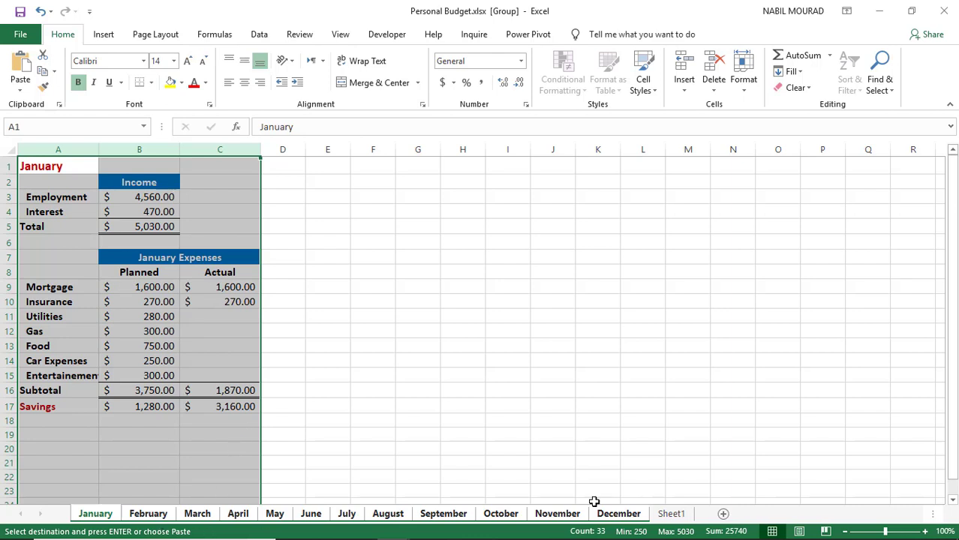
click(671, 514)
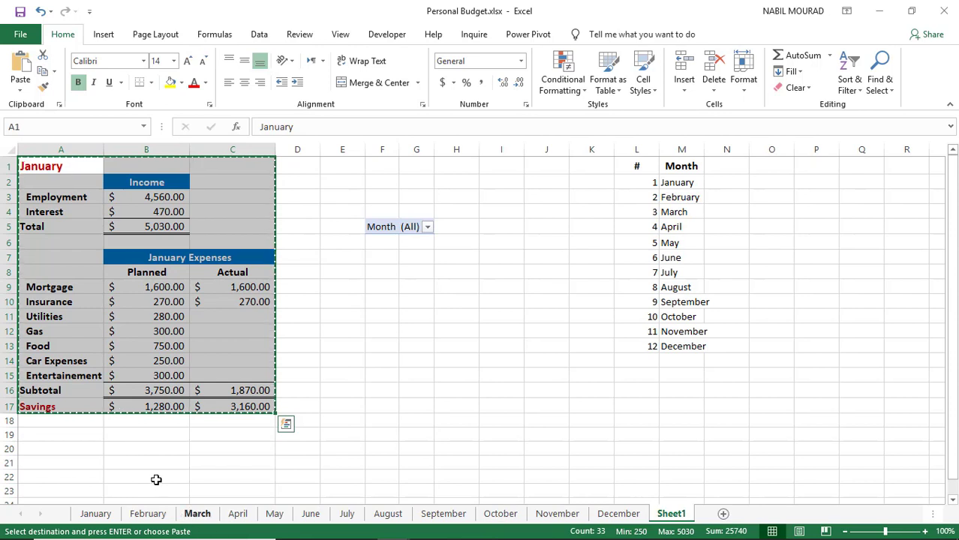
- Group the January to December sheets and enter =SHEET(A1) in cell A1 to return each sheet's number
click(105, 517)
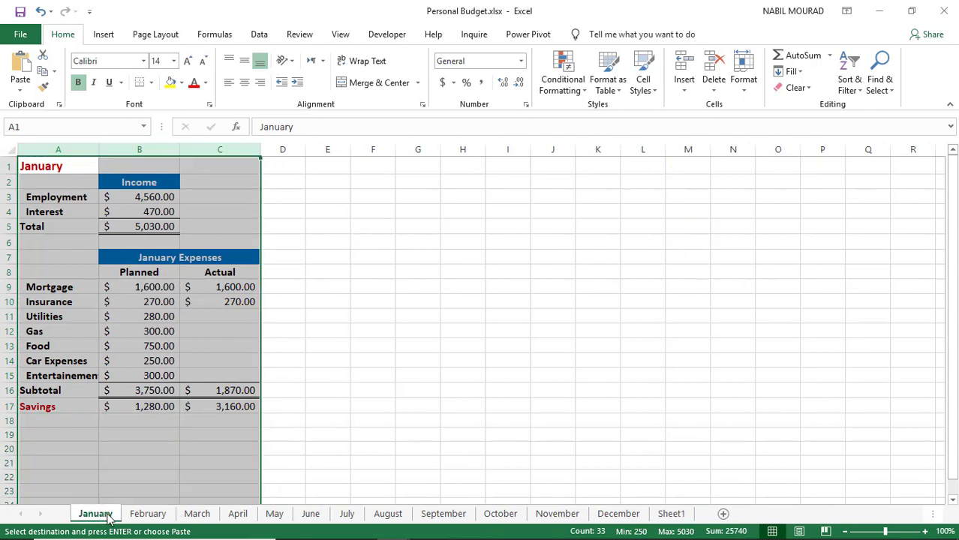
click(146, 519)
click(204, 515)
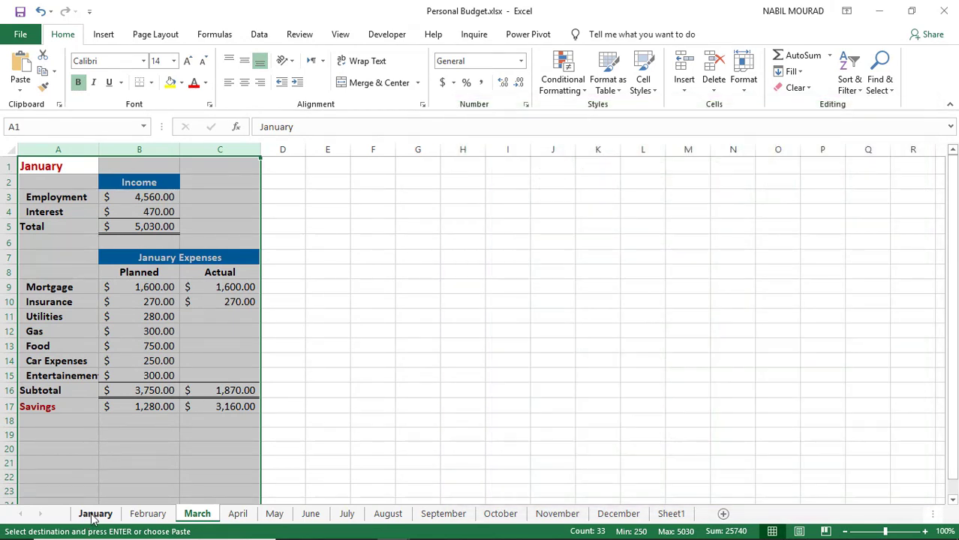
click(93, 515)
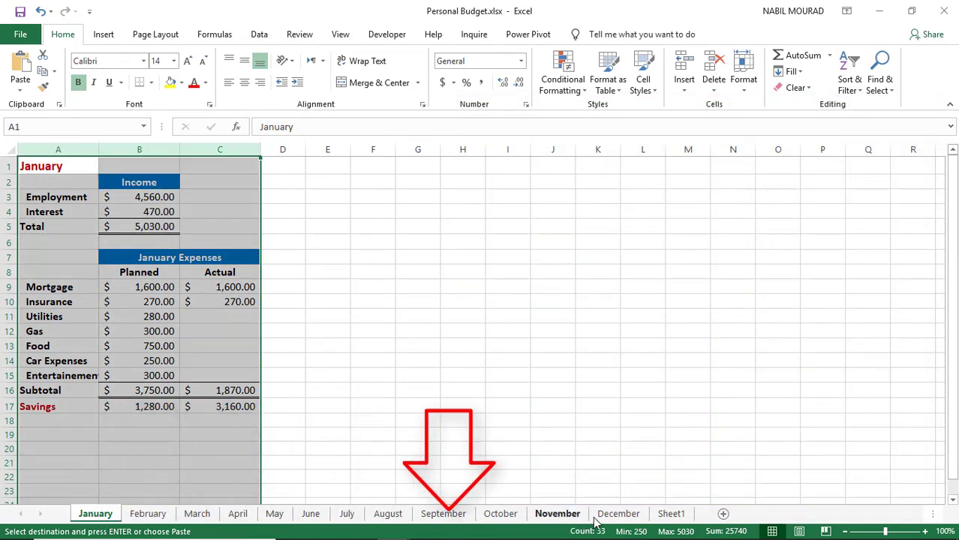
shift+click(618, 515)
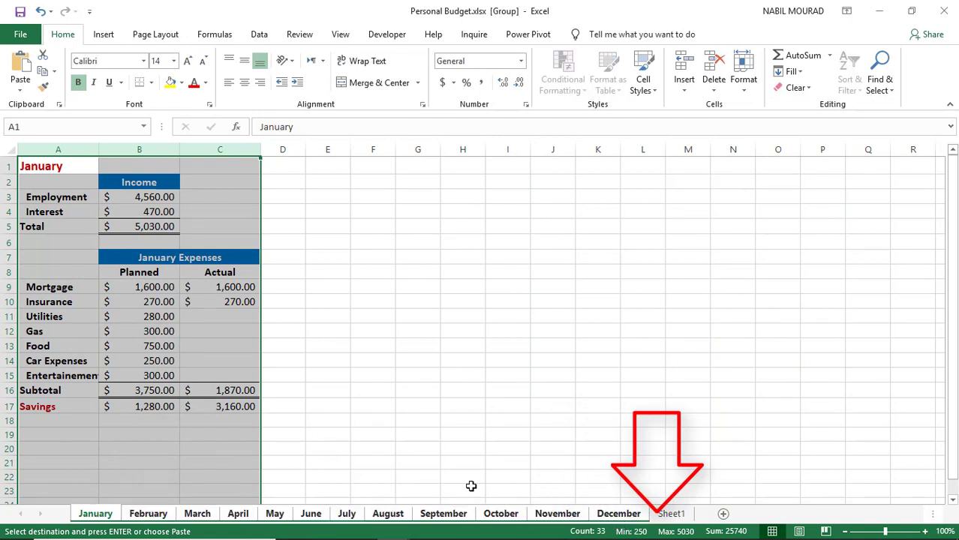
click(72, 167)
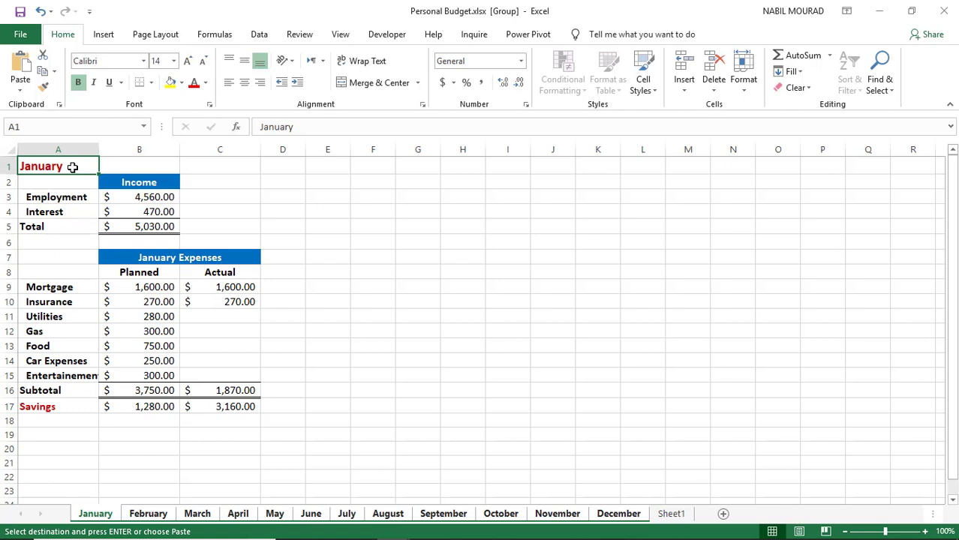
text(=sheet)
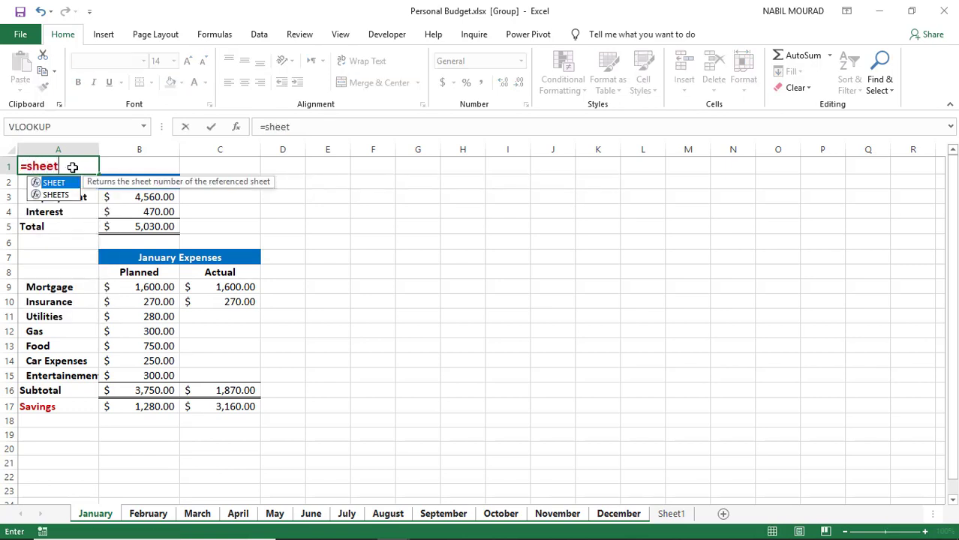
key(Tab)
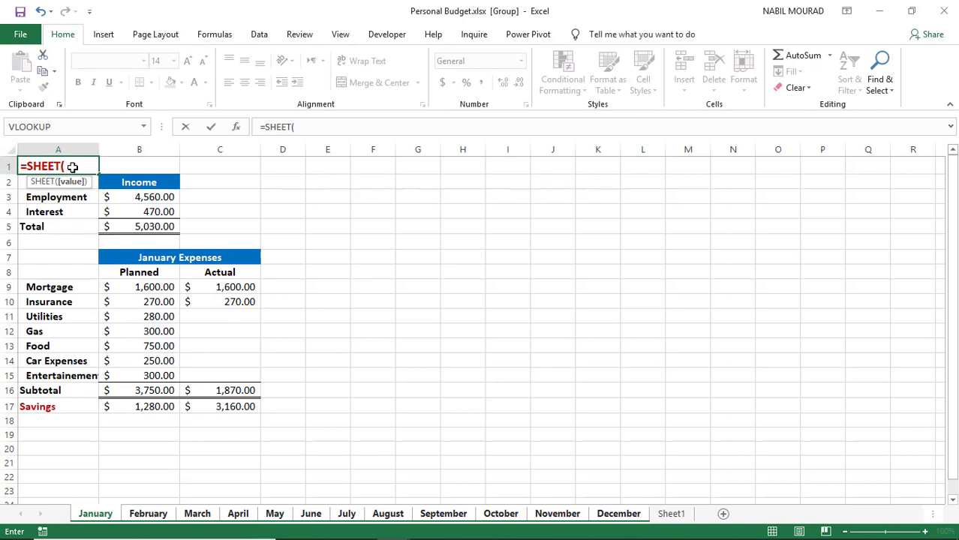
text(a1))
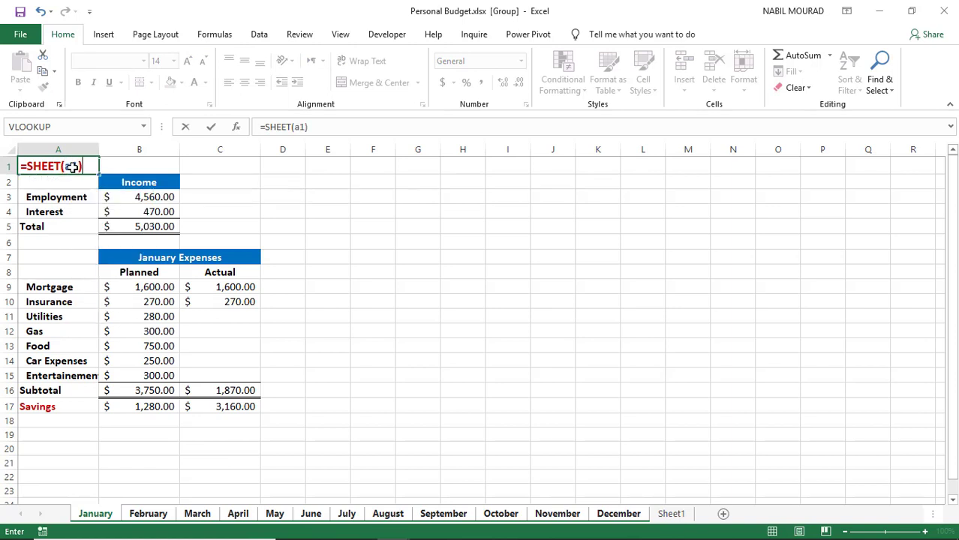
key(Return)
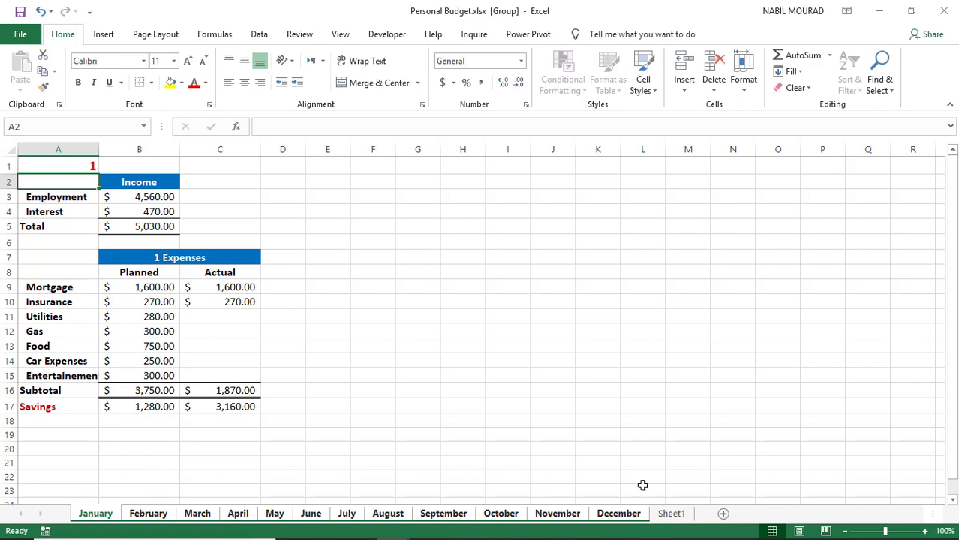
- Expand the grouped sheets' A1 formula to =VLOOKUP(SHEET(A1),MyList,2,0) so it looks up each sheet's month name
click(61, 165)
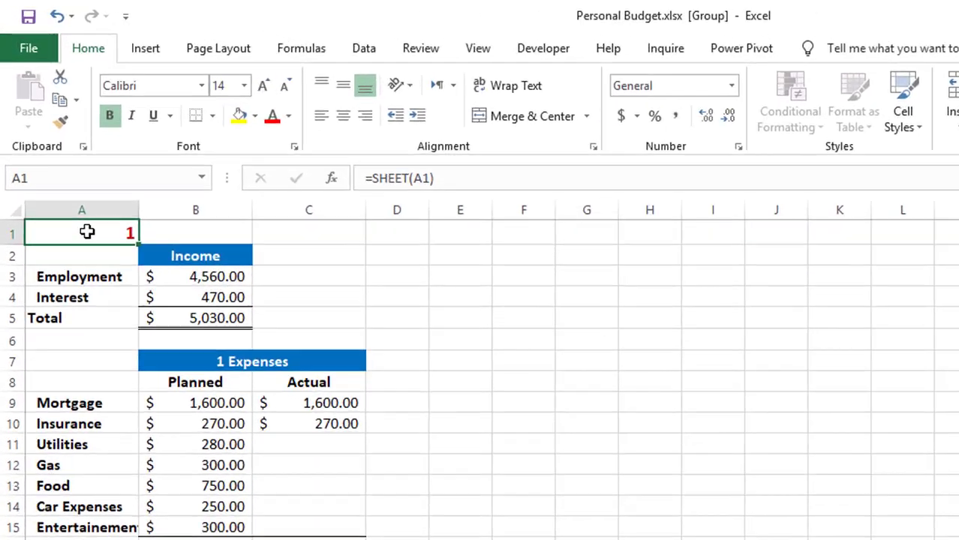
key(F2)
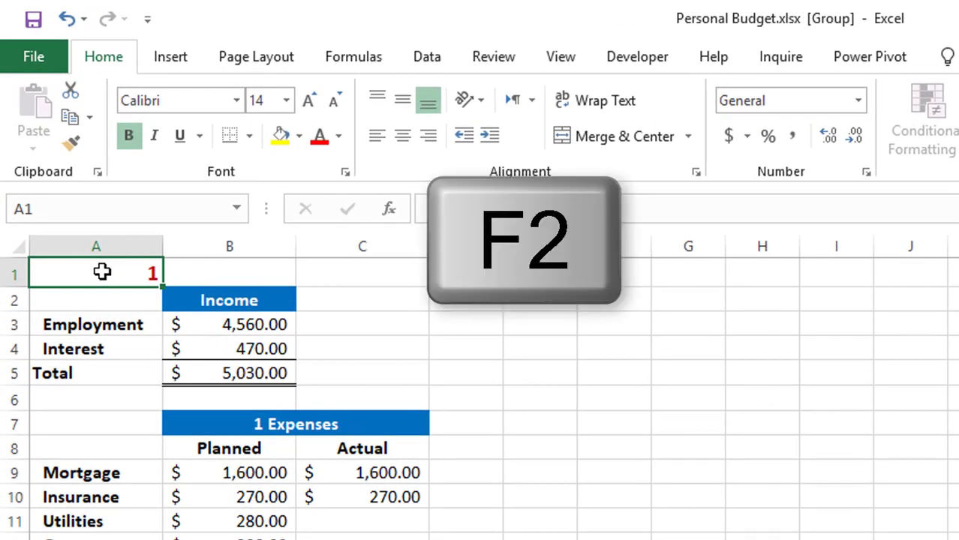
key(F2)
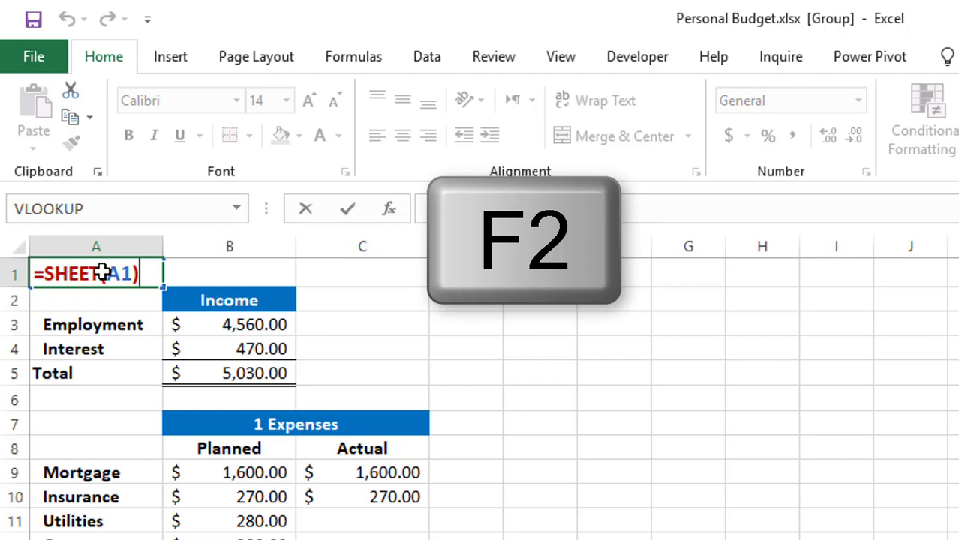
key(Home)
key(Right)
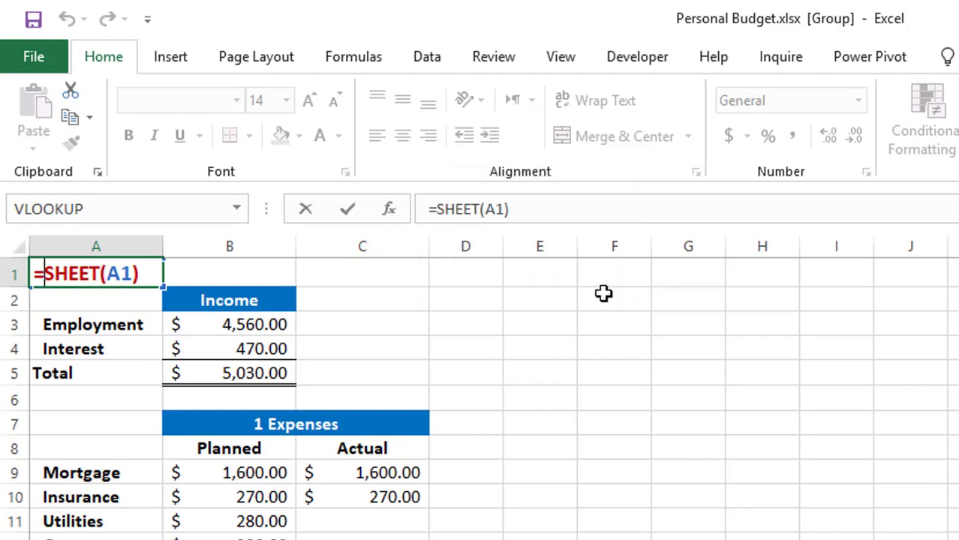
text(vl)
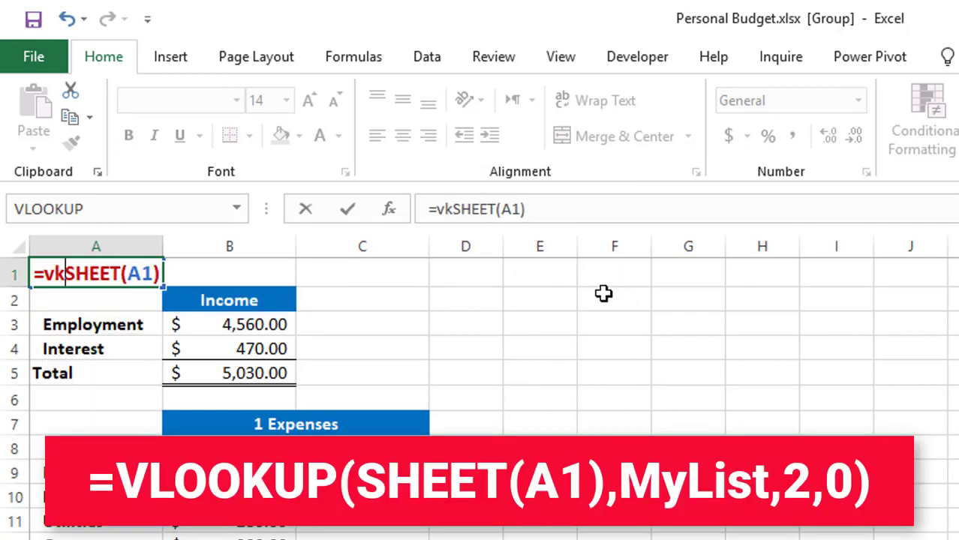
key(Tab)
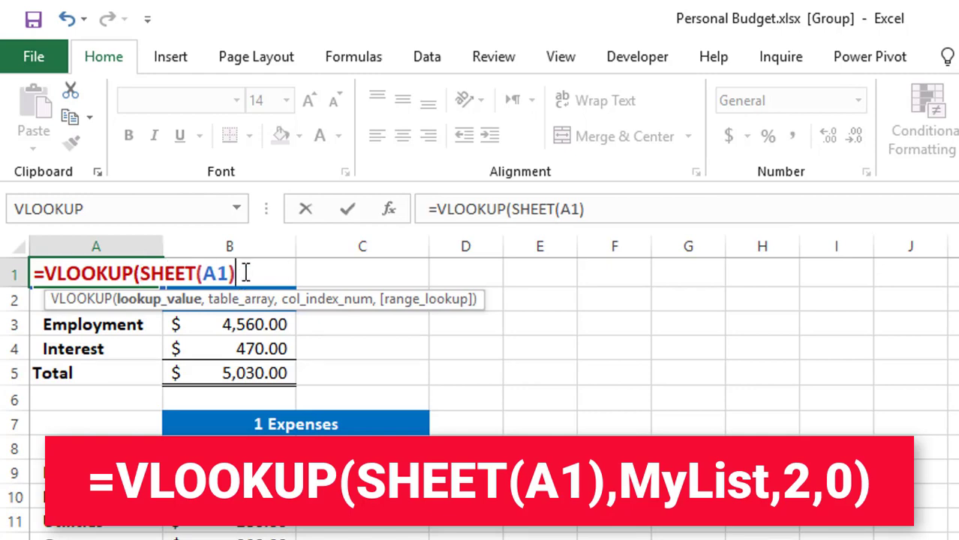
text(,)
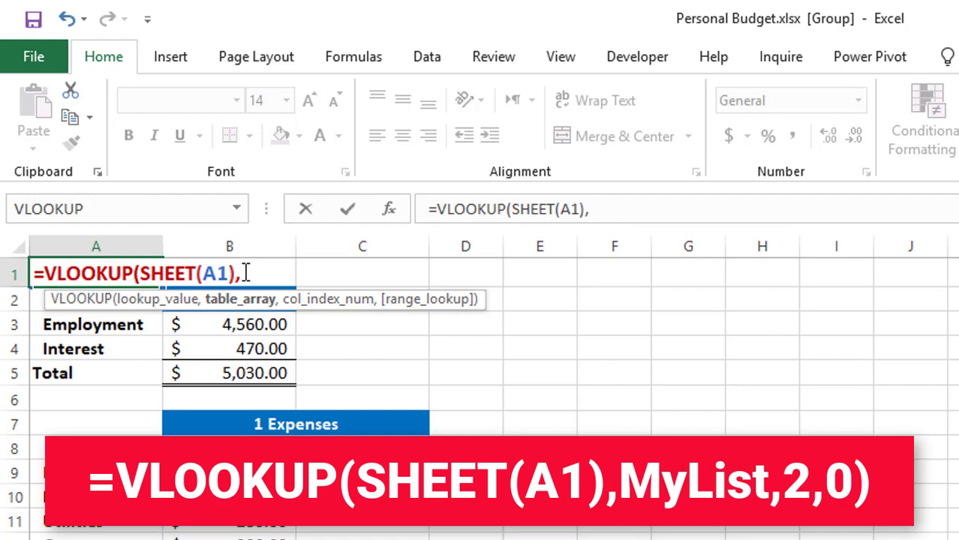
text(my)
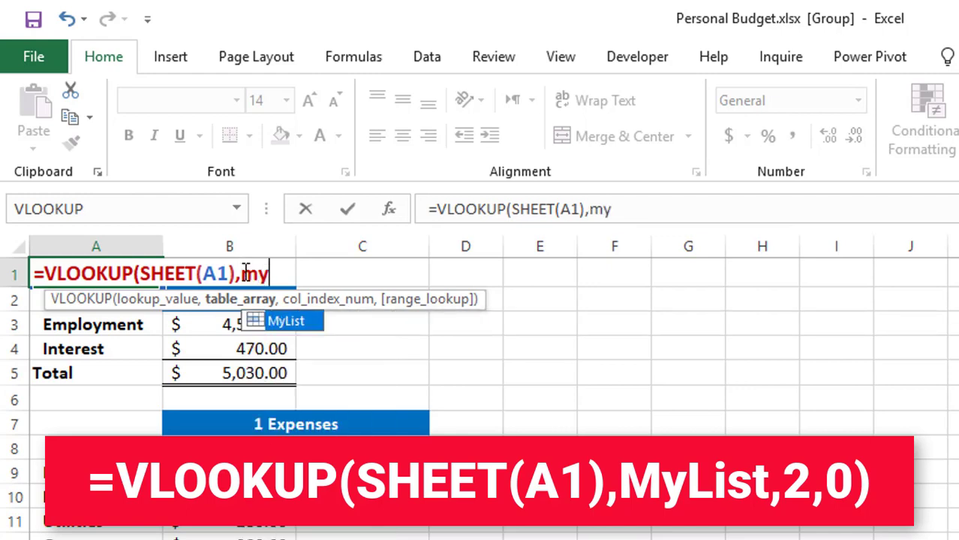
key(Tab)
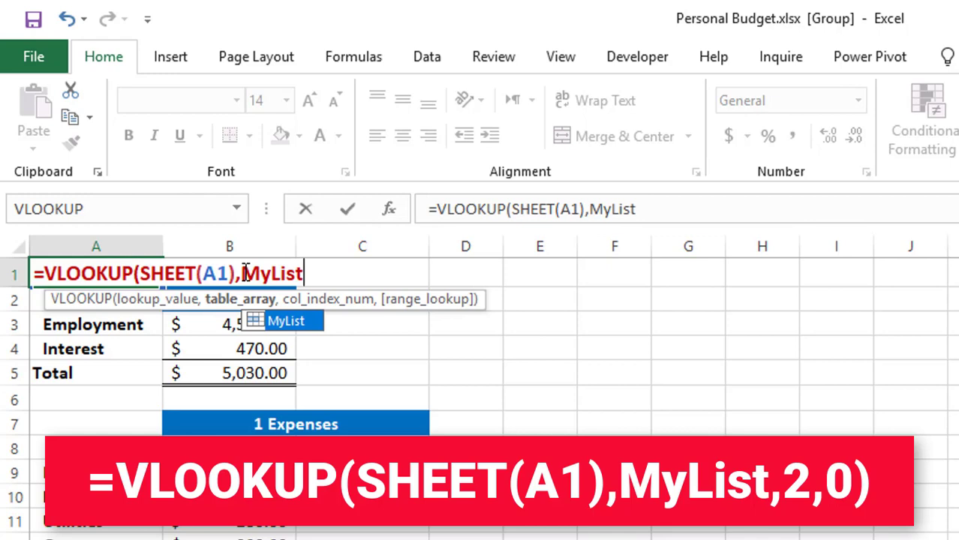
text(,)
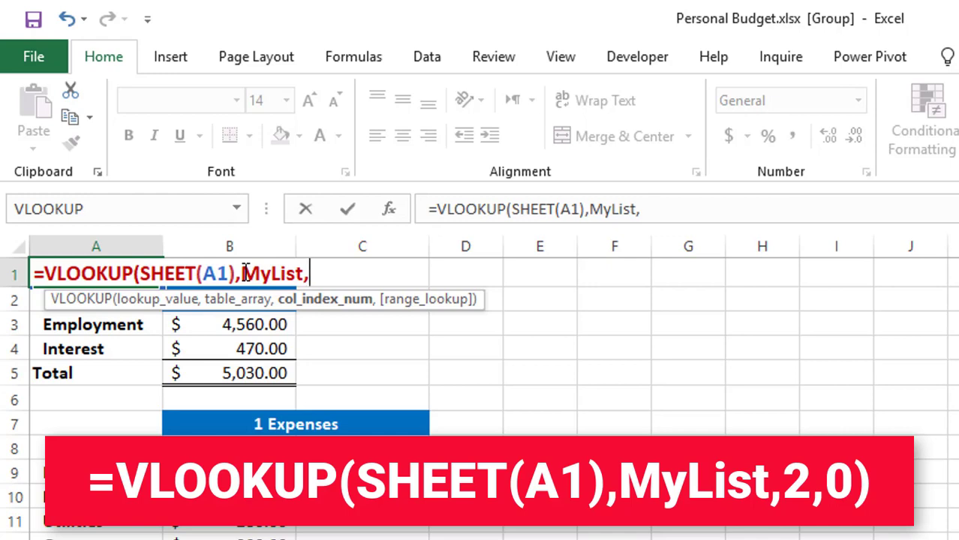
text(2,)
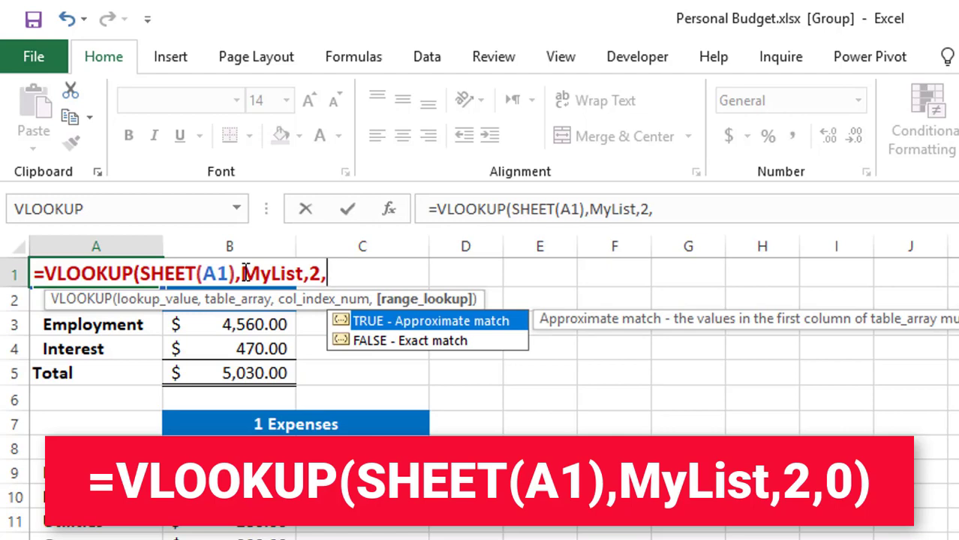
text(0))
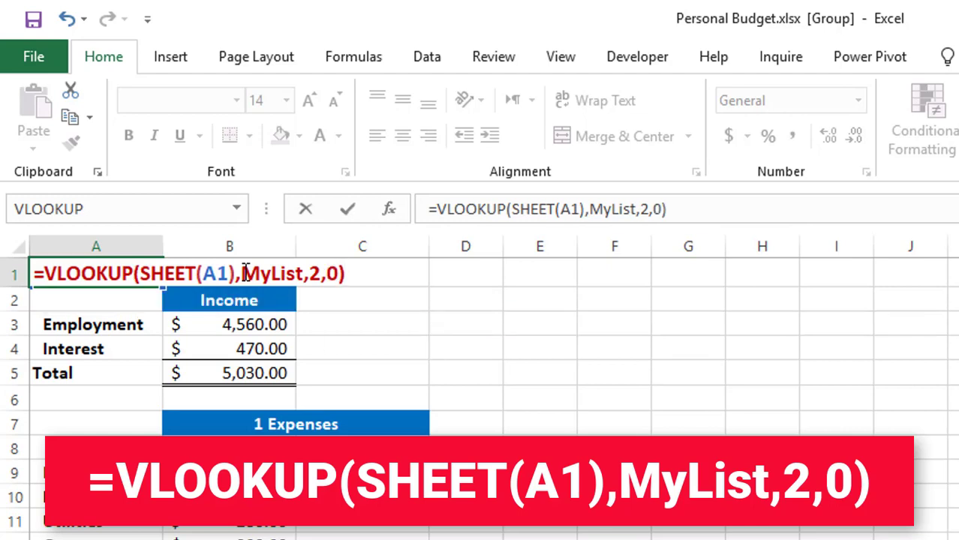
key(Return)
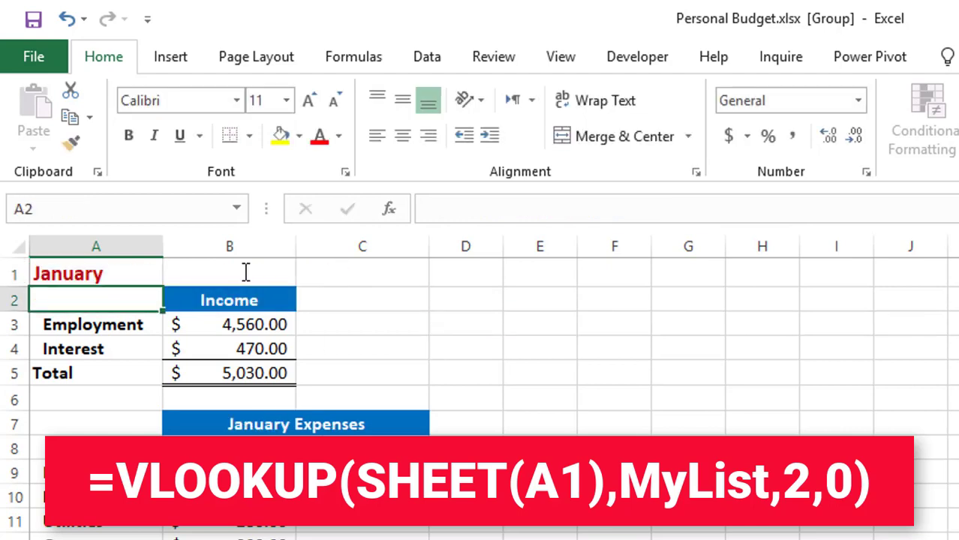
- Convert the month formula in A1 of the grouped sheets to static text by pasting it over itself as values
click(87, 274)
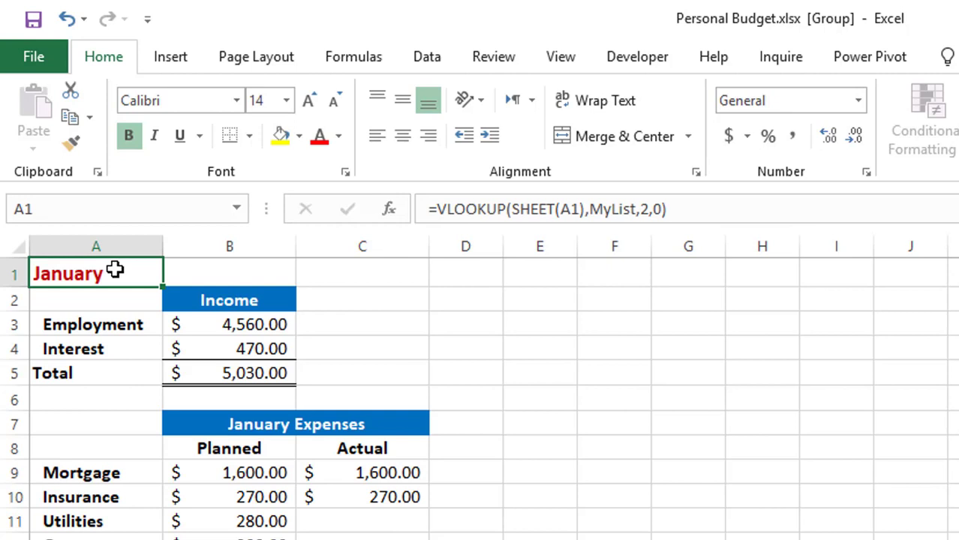
key(ctrl+c)
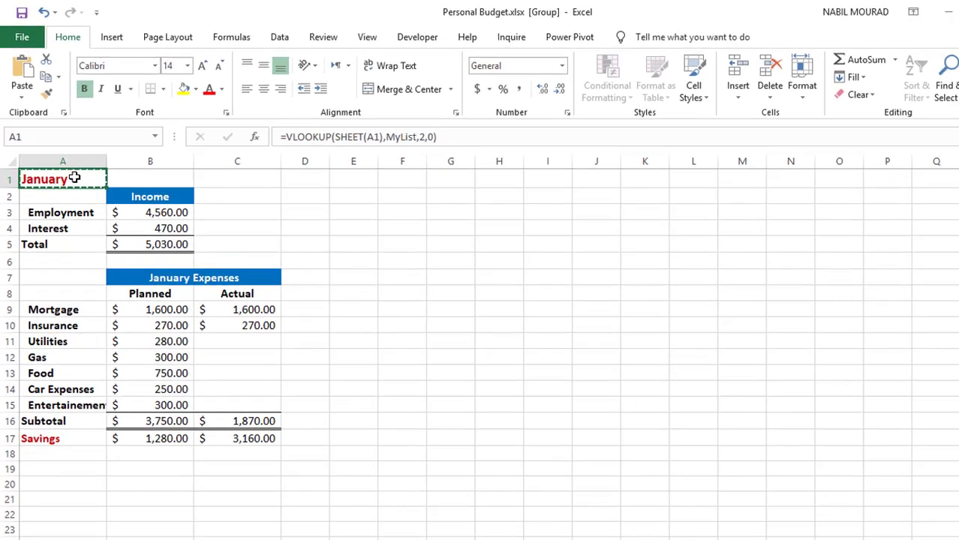
key(ctrl+alt+v)
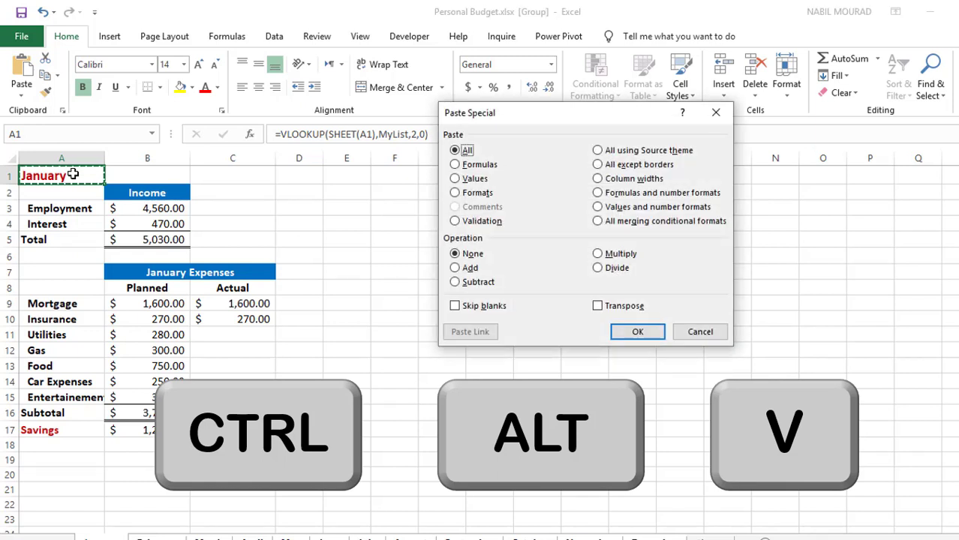
key(v)
key(Return)
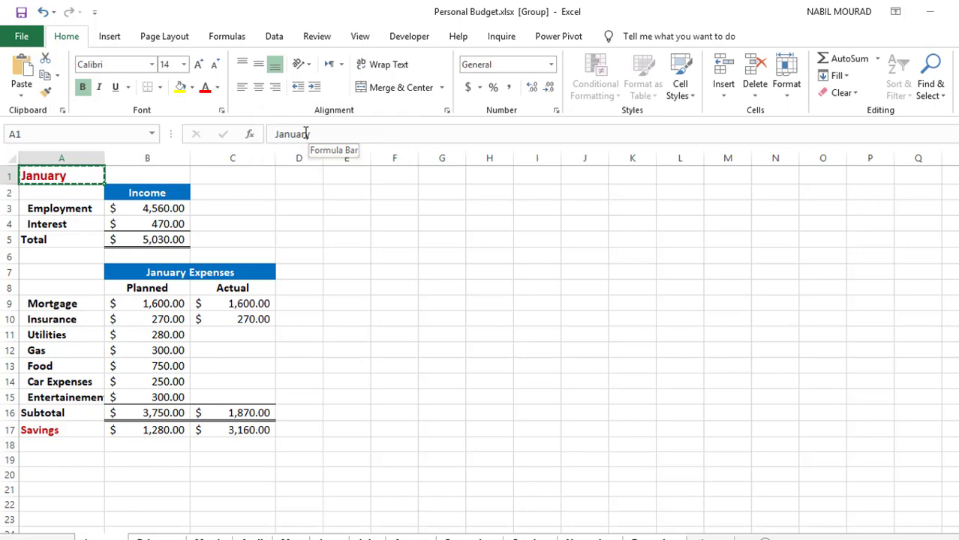
key(Escape)
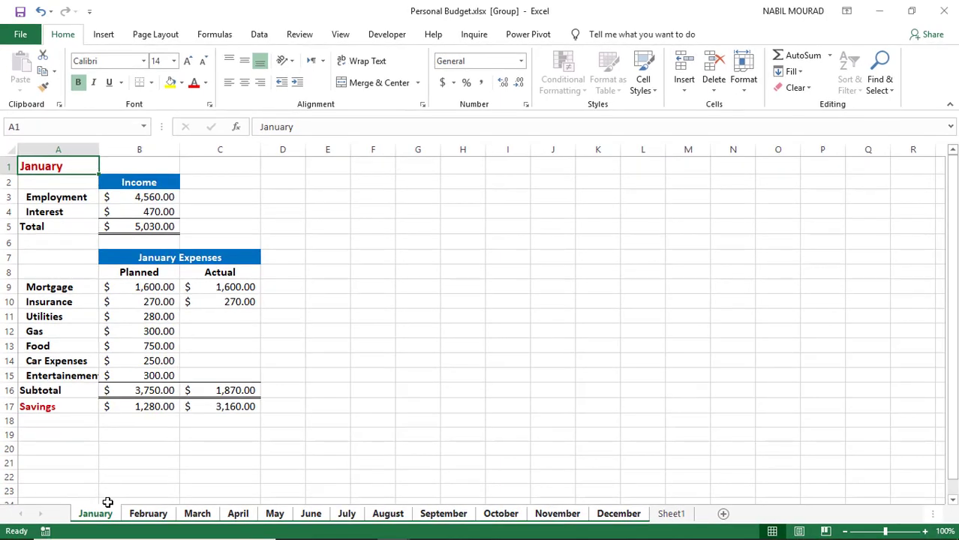
- Ungroup the month sheets and check the headings on February, March and April, ending on the January sheet
right_click(113, 507)
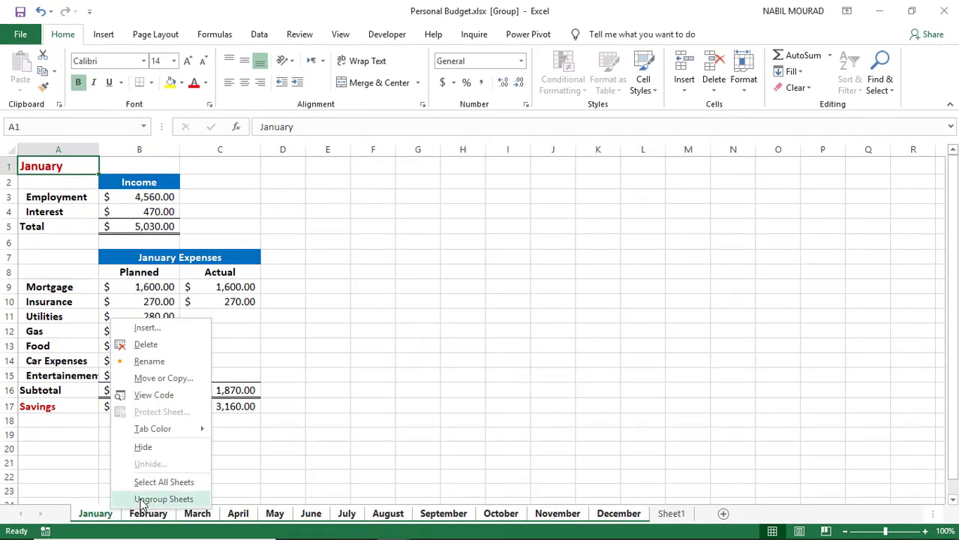
click(141, 500)
click(145, 513)
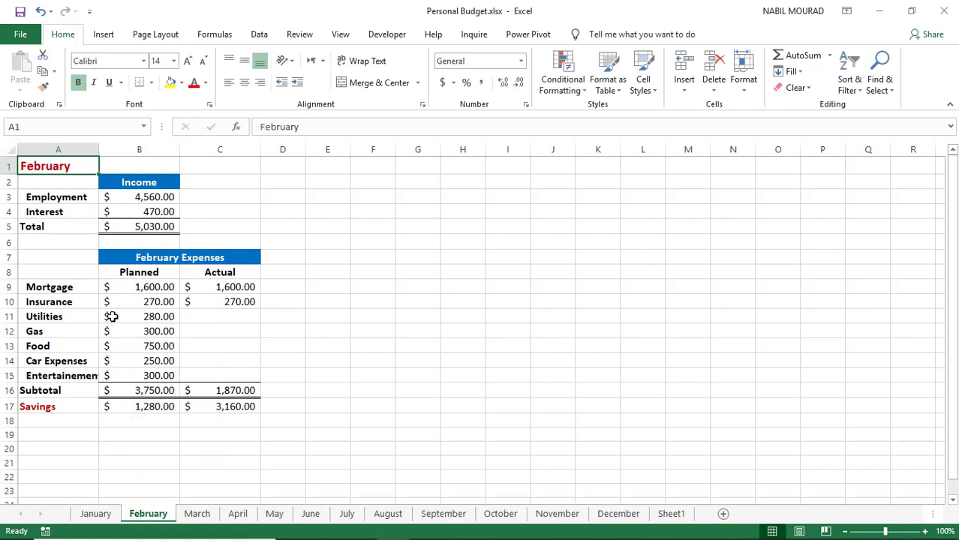
click(197, 514)
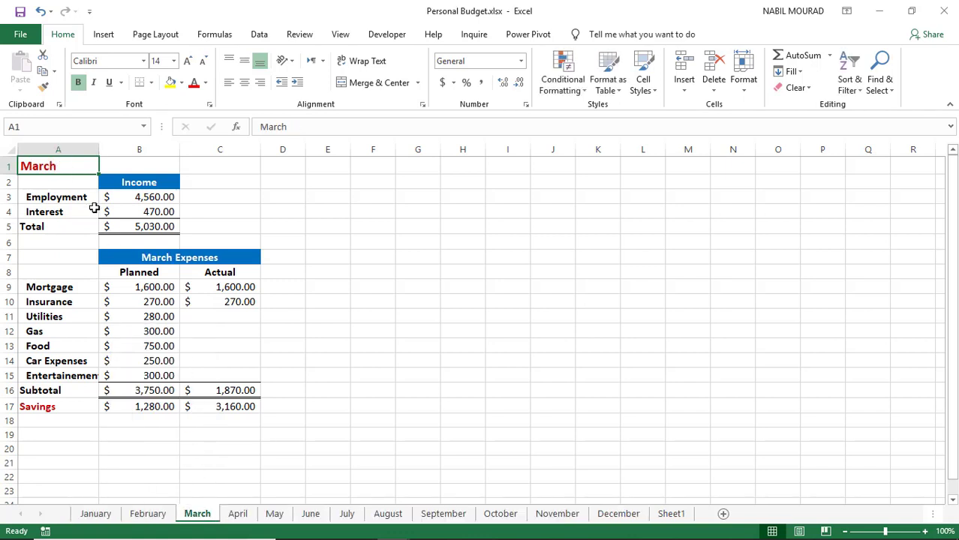
click(249, 519)
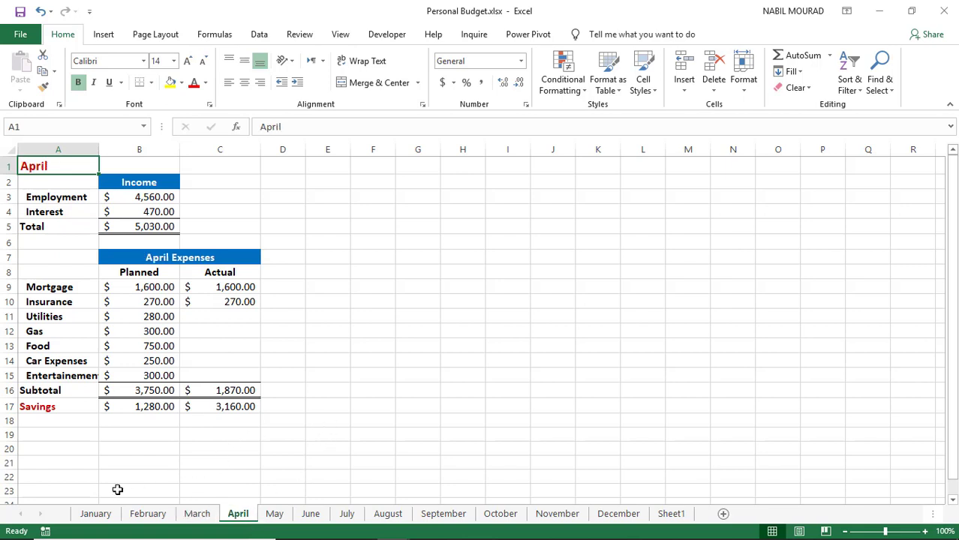
click(95, 515)
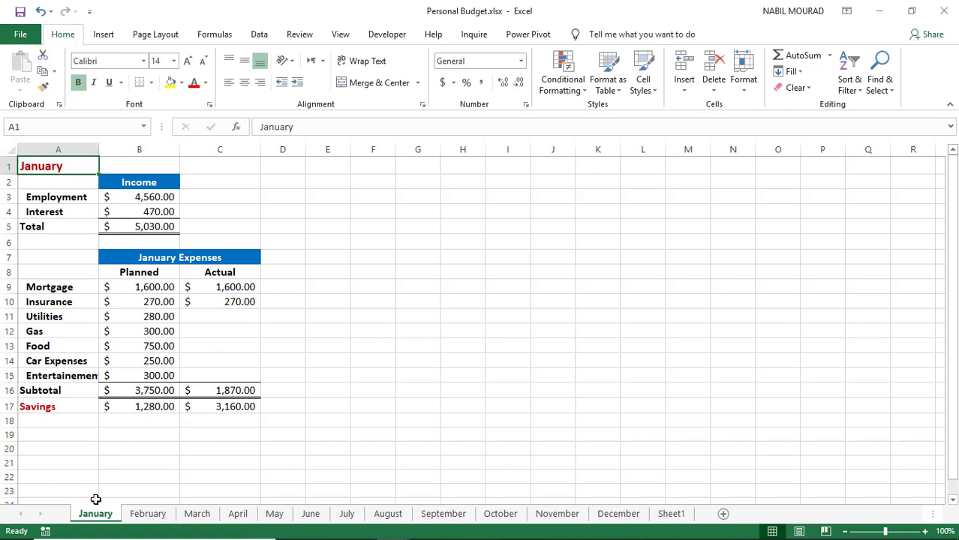
- Enter January's actual expenses: Utilities 320, Gas 290, Food 650, Car Expenses 430 and Entertainment 200
click(217, 317)
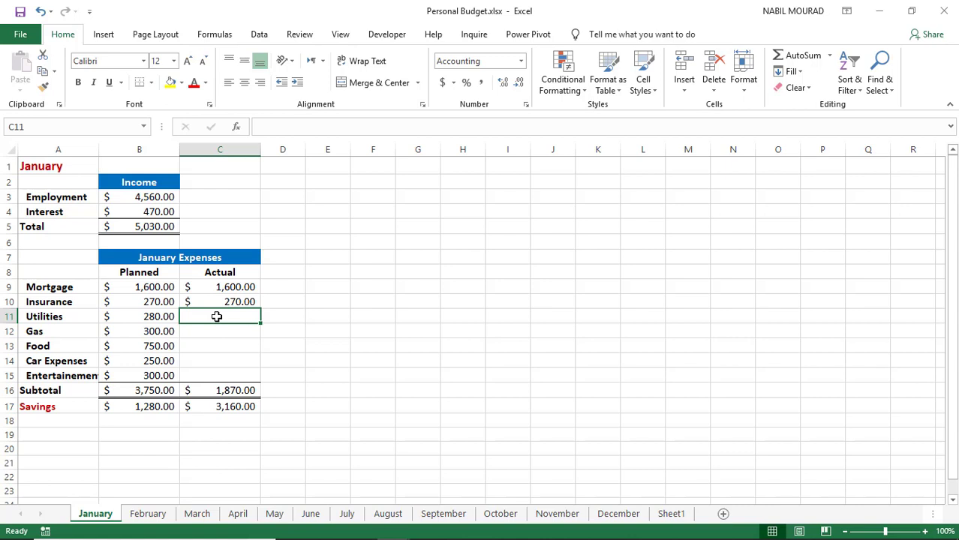
text(320)
key(Return)
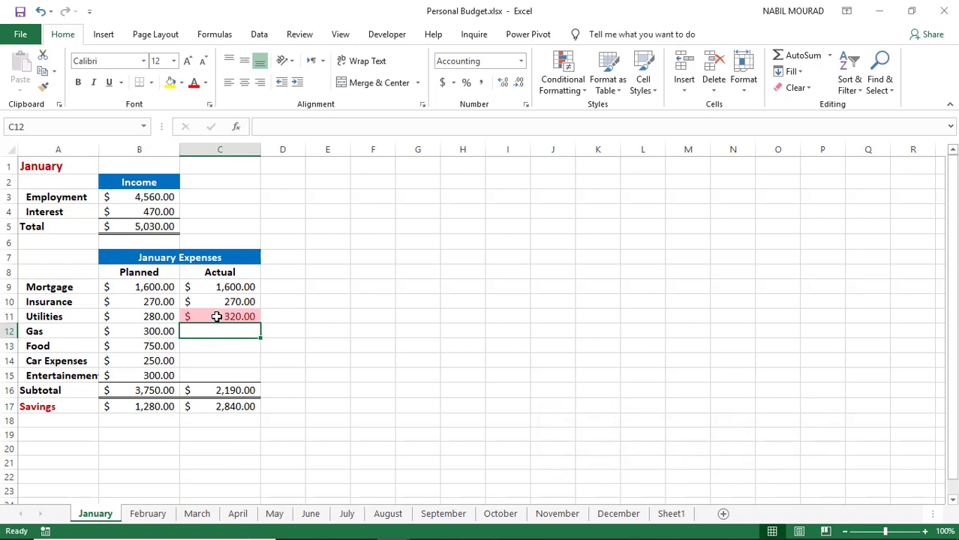
text(290)
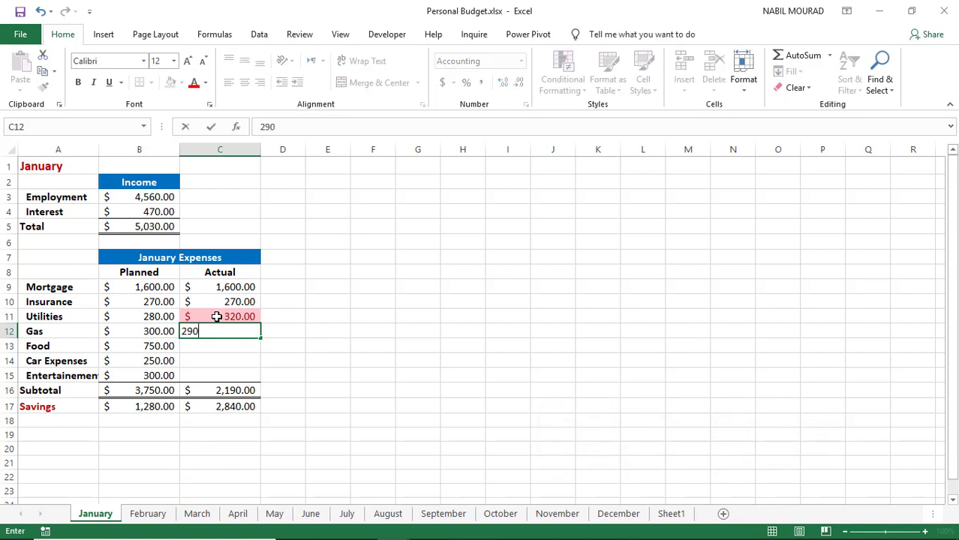
key(Return)
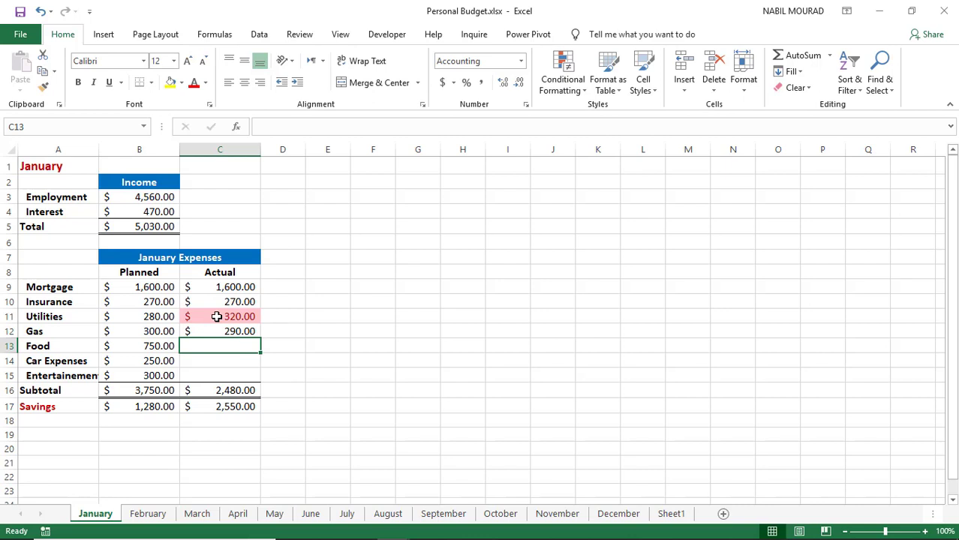
text(650)
key(Return)
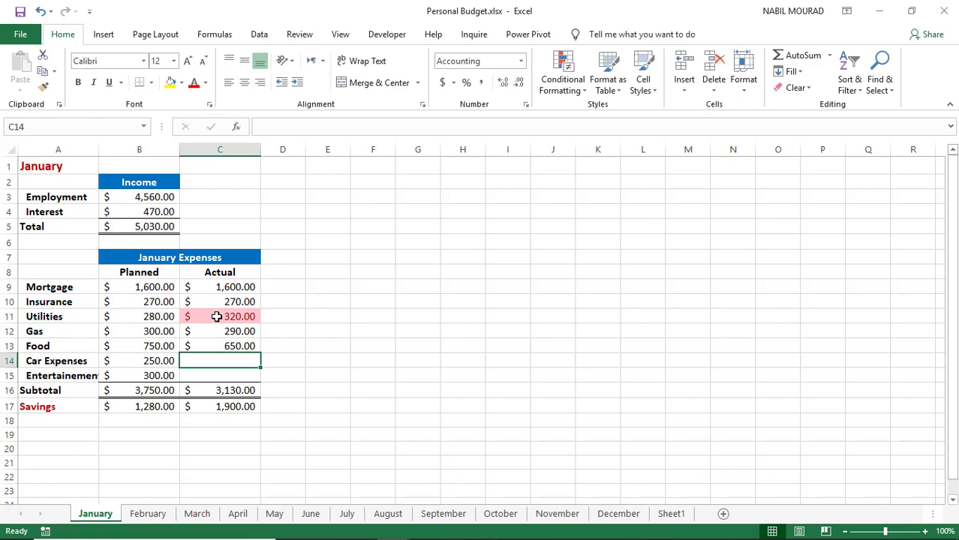
text(430)
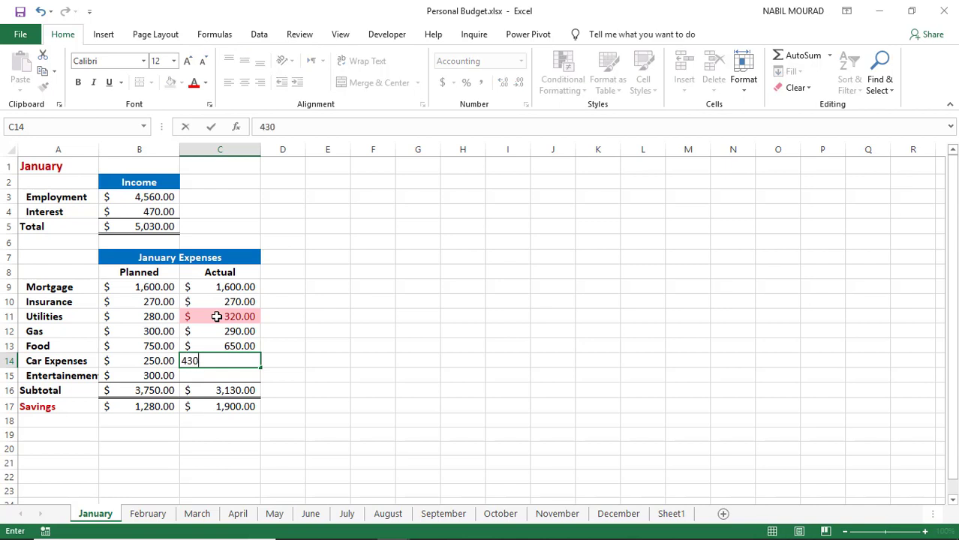
key(Return)
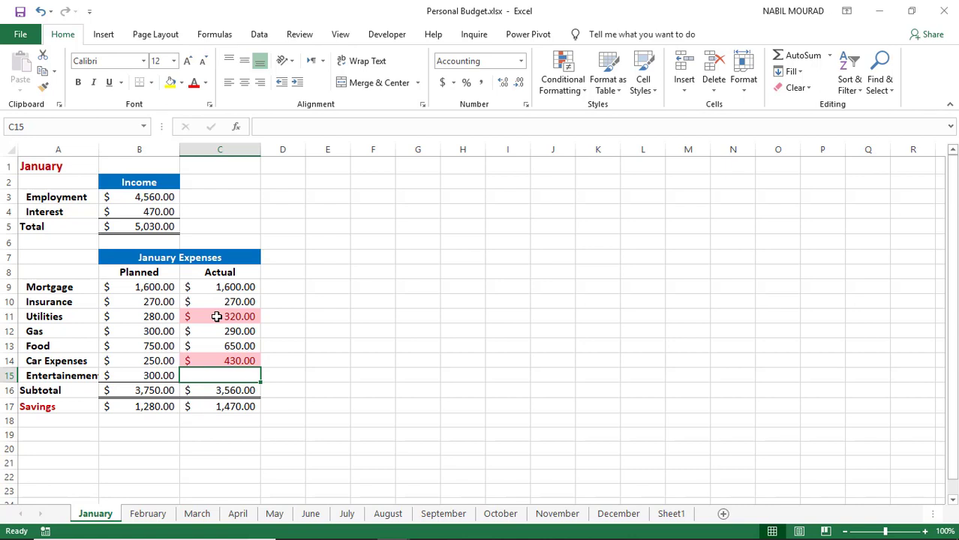
text(200)
key(Return)
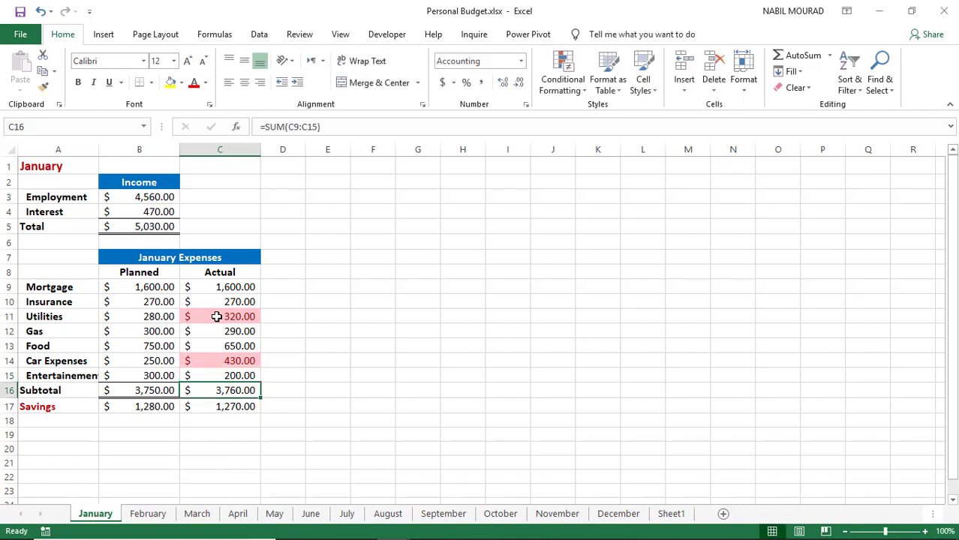
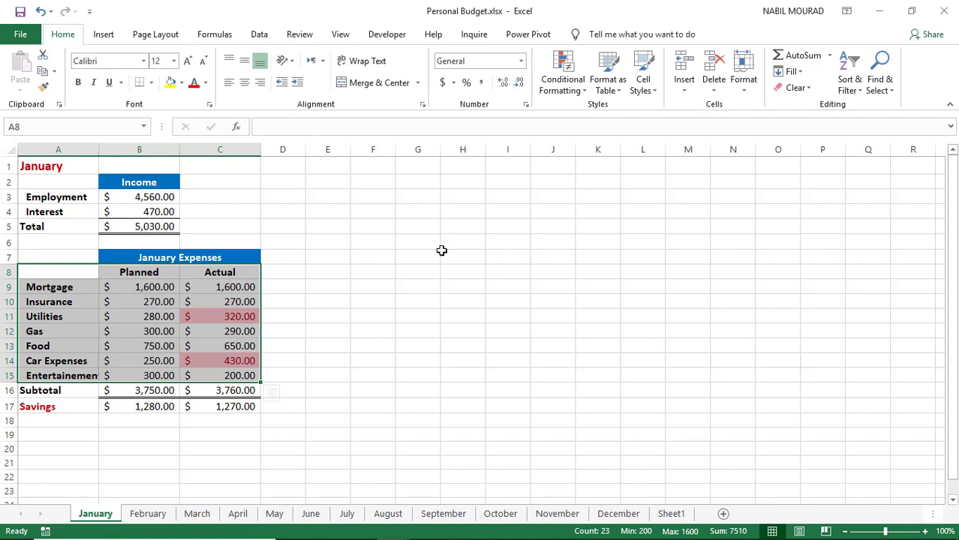
- Insert a default column chart of January's planned and actual expenses from A8:C15 and delete its major gridlines
key(alt+F1)
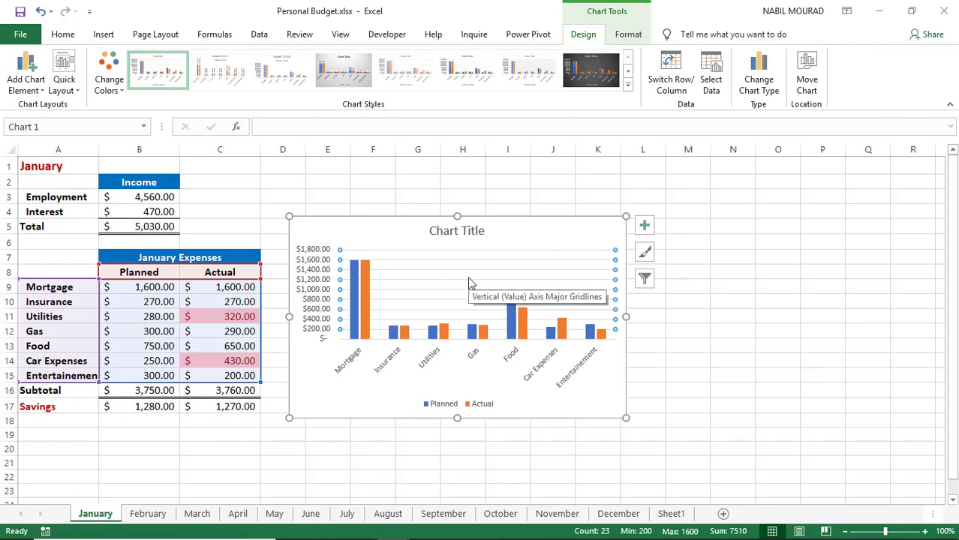
key(alt+F1)
key(Delete)
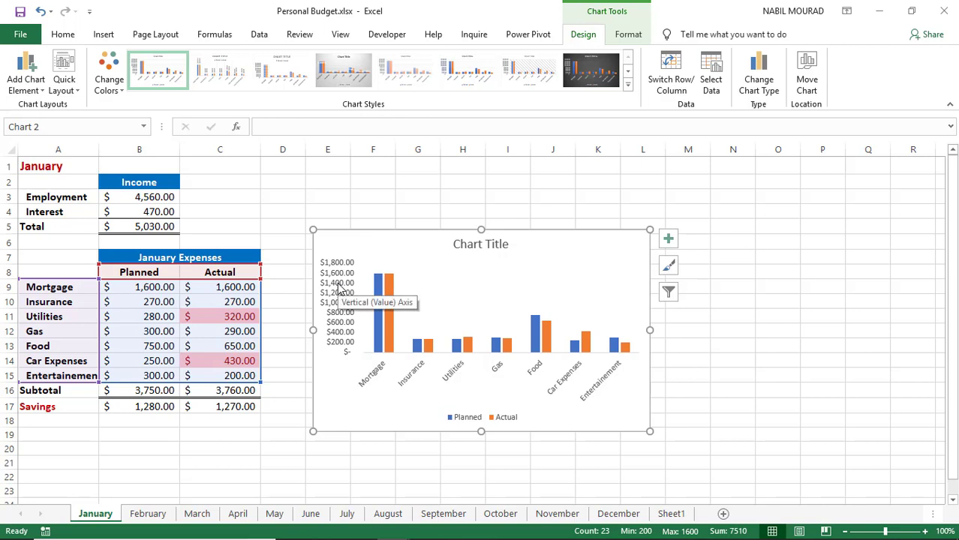
- Change the number format of the chart's vertical value axis to General
click(361, 277)
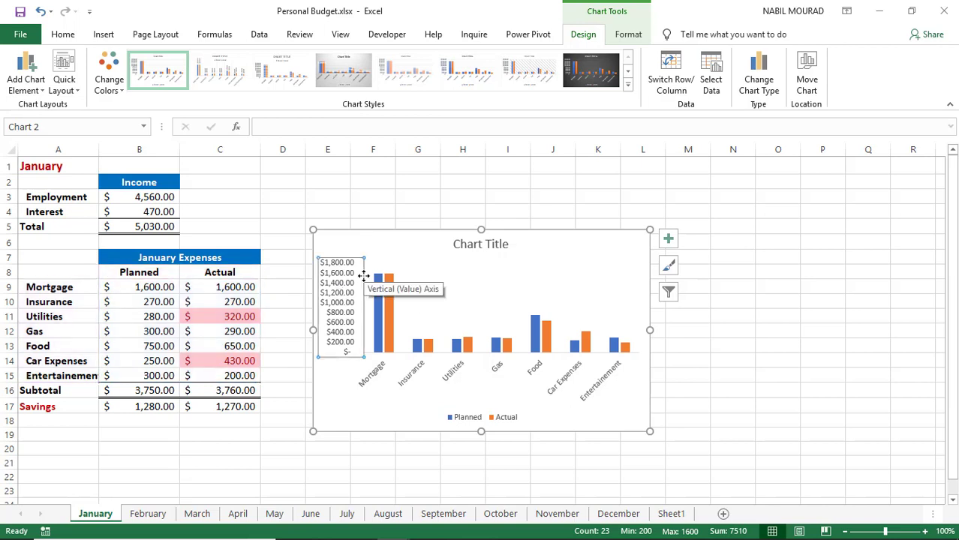
key(ctrl+1)
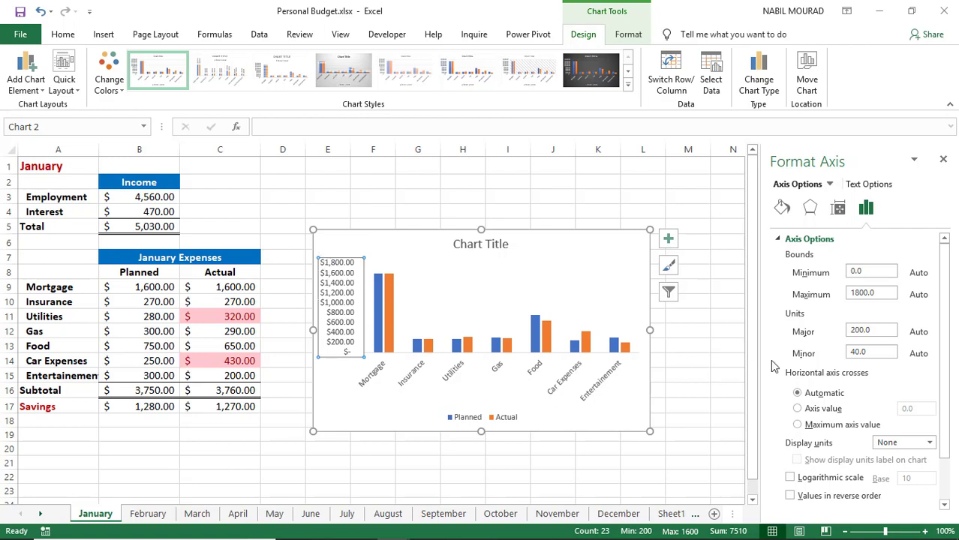
scroll(812, 360, down, 1)
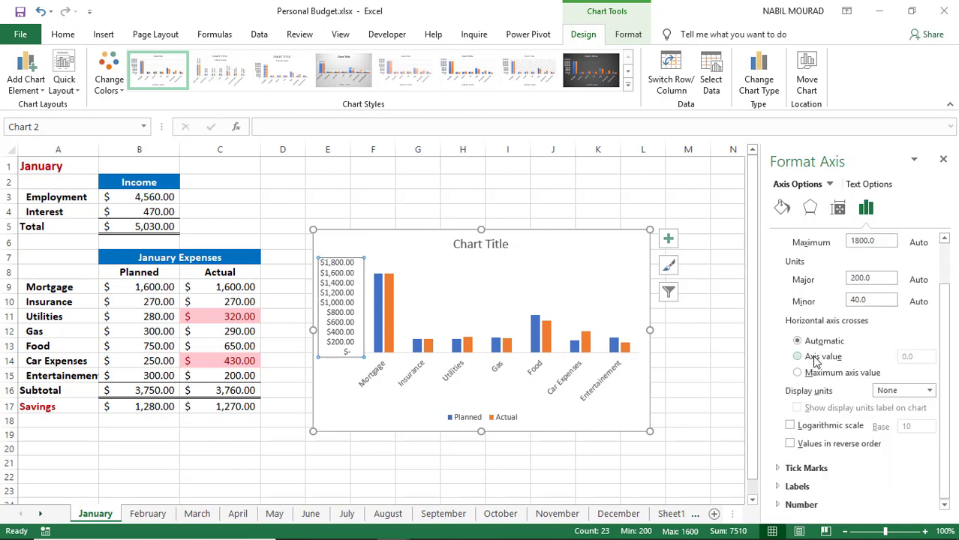
click(796, 506)
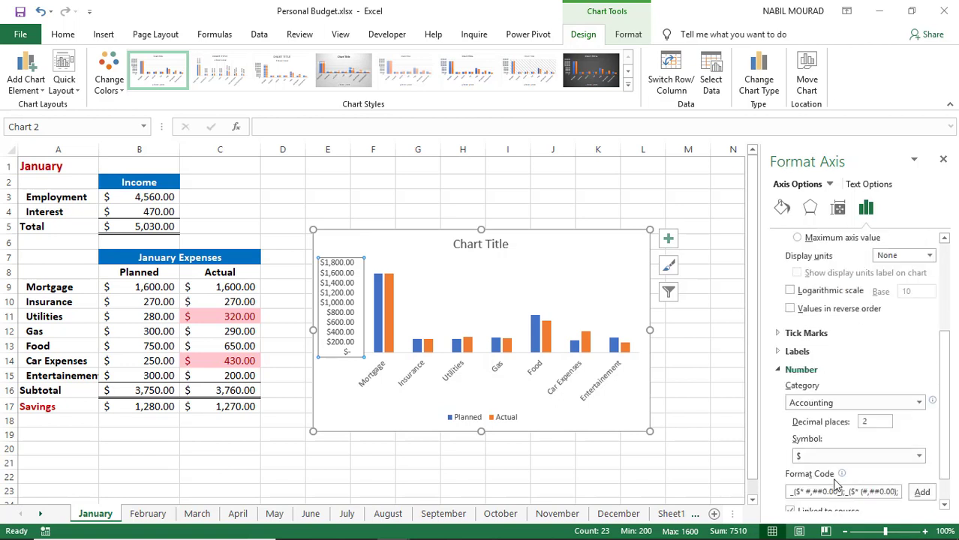
click(920, 390)
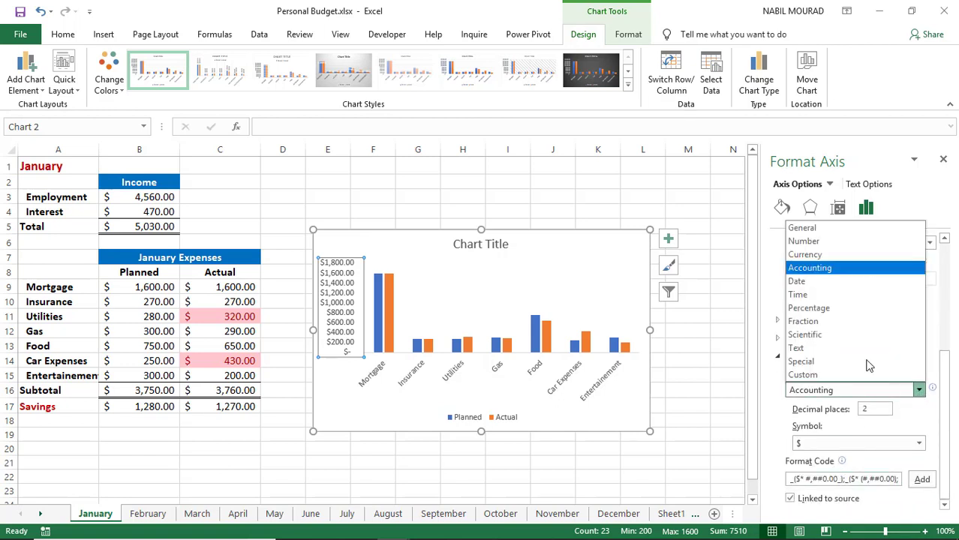
click(802, 228)
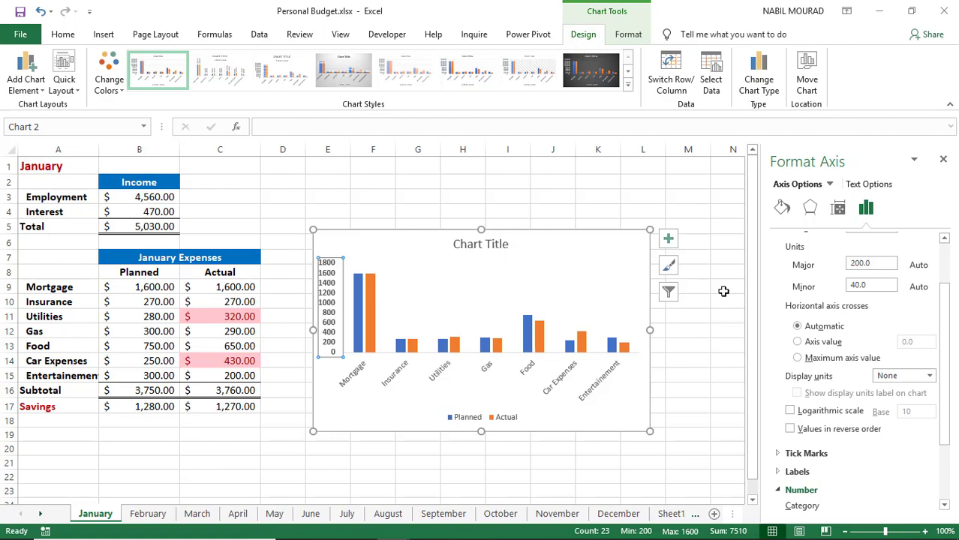
click(943, 159)
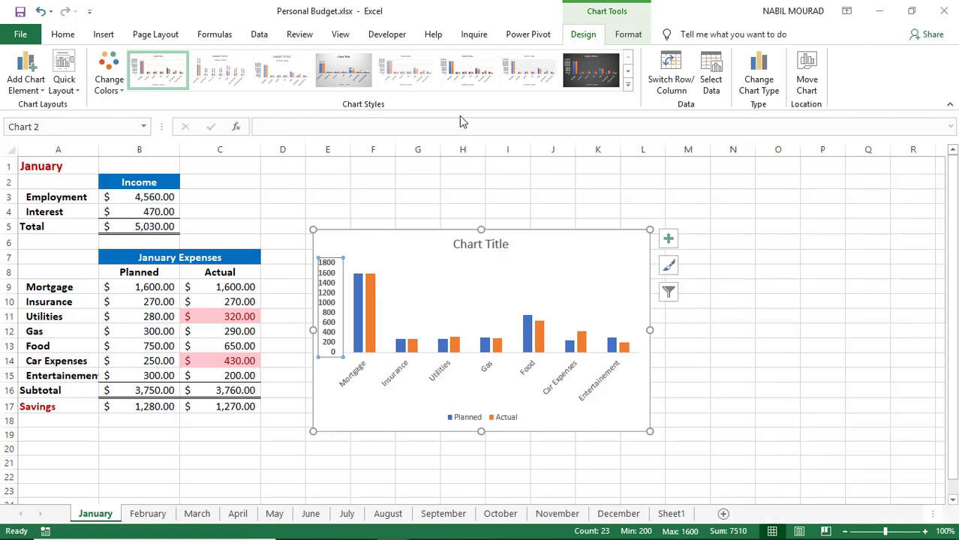
- Give the chart's vertical axis line a standard dark blue outline
click(628, 38)
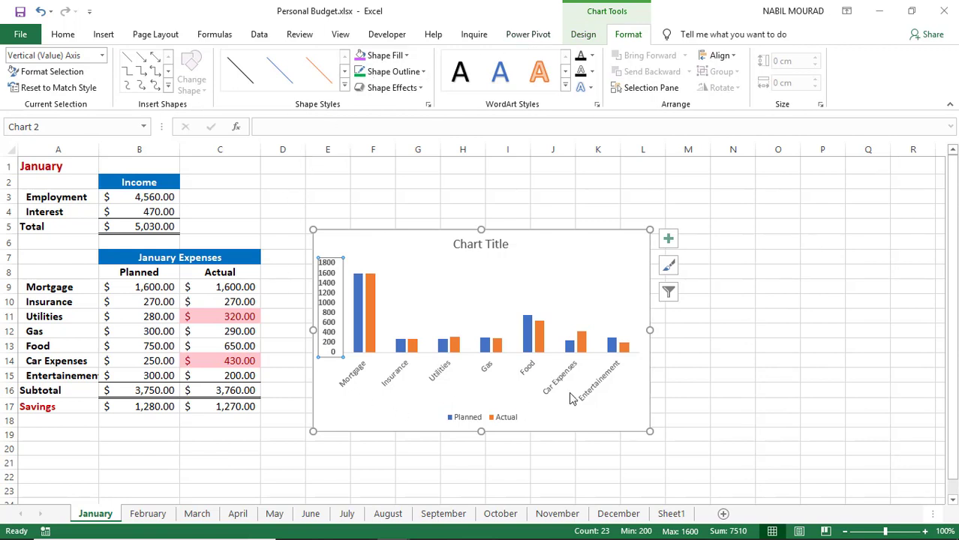
click(423, 72)
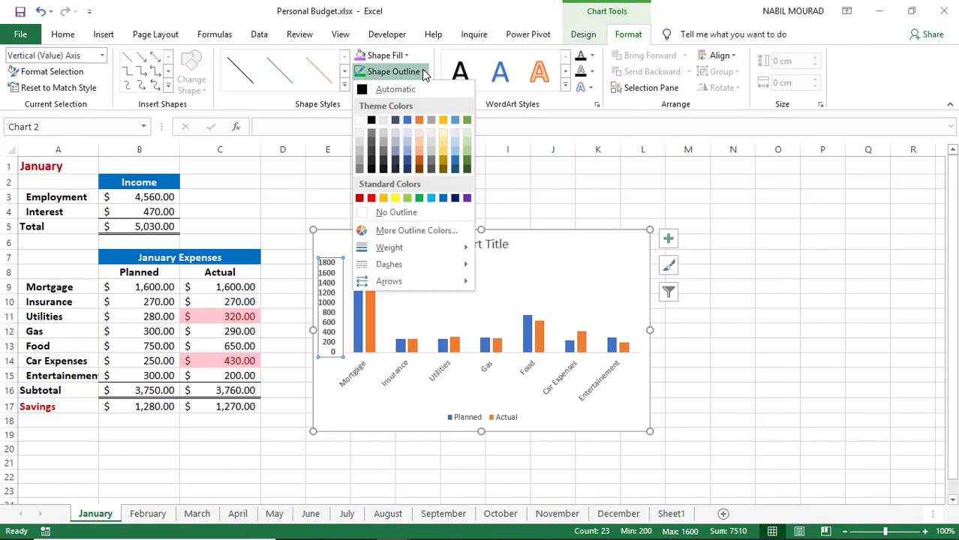
click(454, 199)
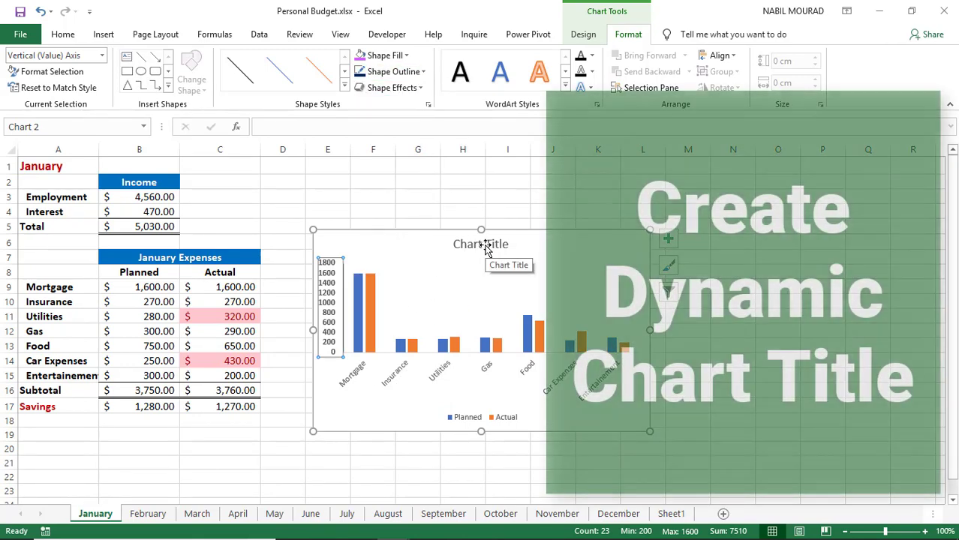
- Link the chart title to the merged expenses heading with =January!$B$7 and make the title bold
click(484, 246)
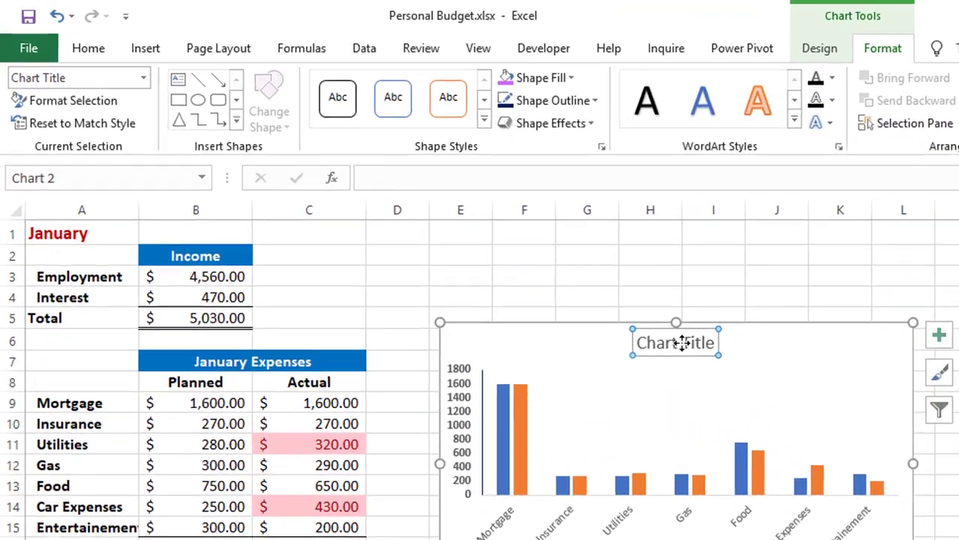
key(F2)
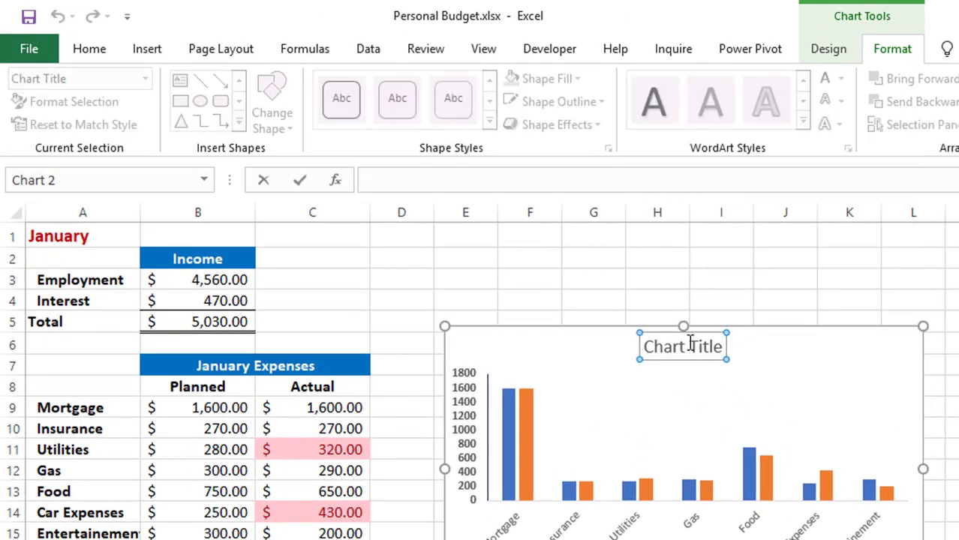
text(=)
click(213, 366)
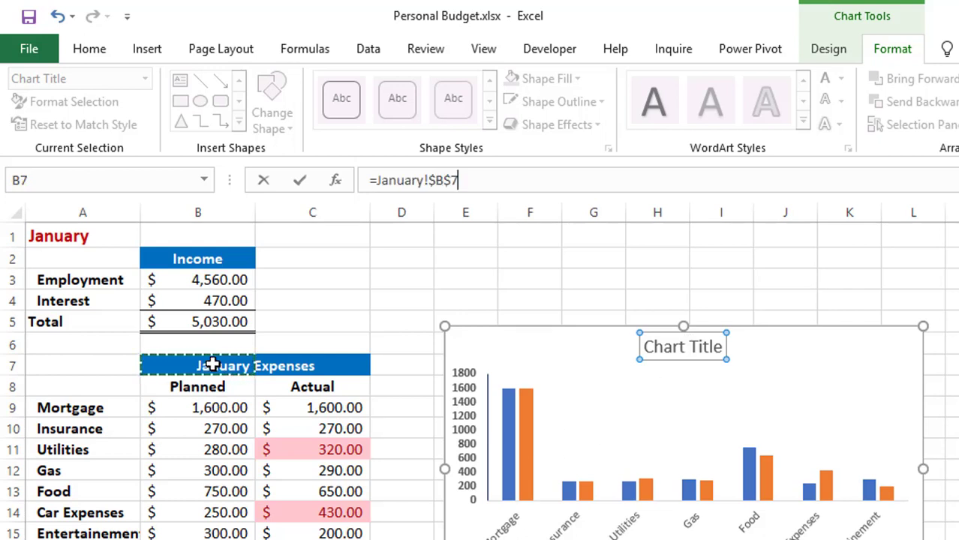
key(Return)
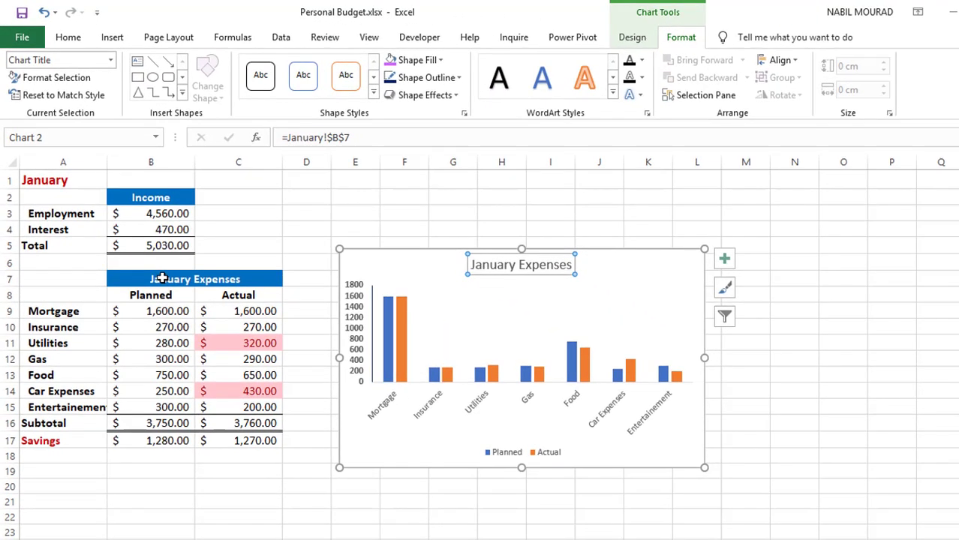
key(ctrl+b)
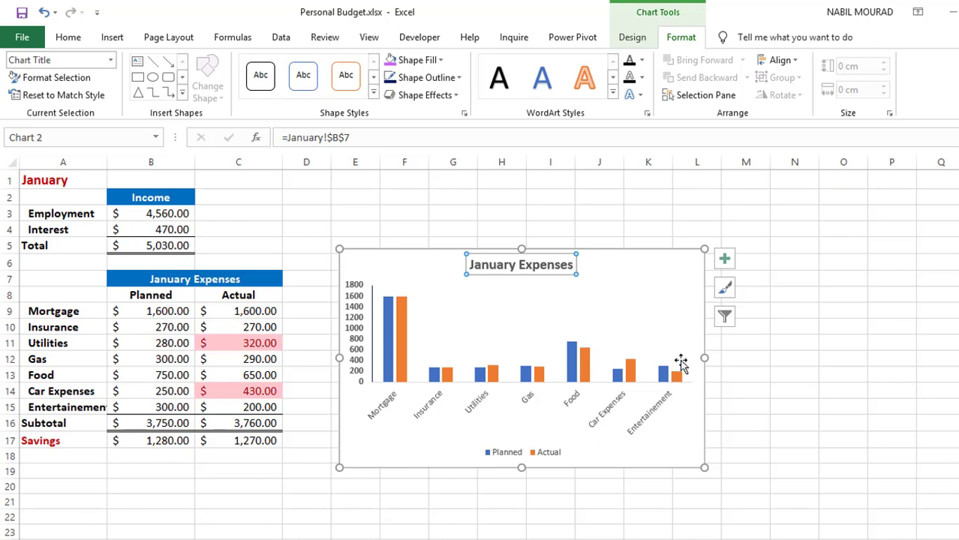
click(701, 339)
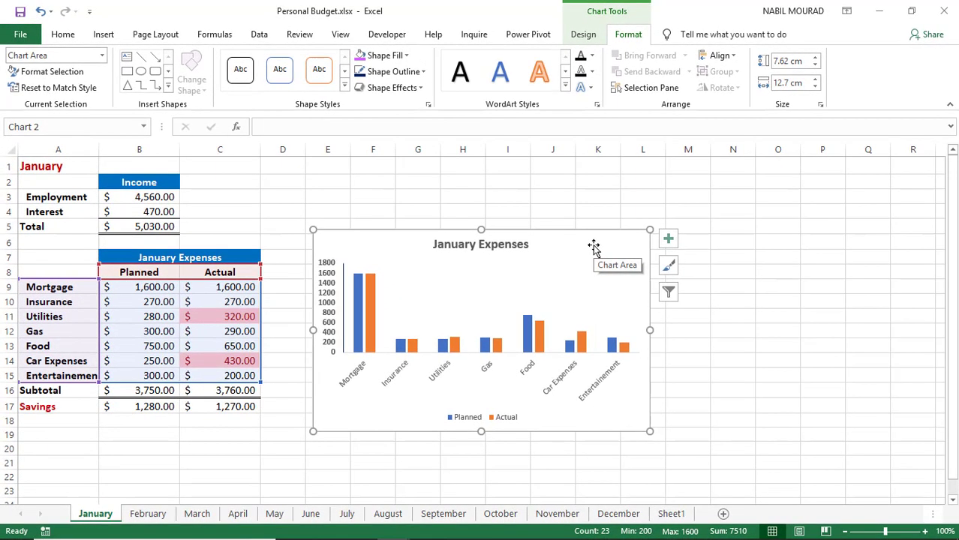
- Fill in February's remaining actual expenses: utilities 270, gas 310, food 850, car expenses 240 and entertainment 280
click(150, 516)
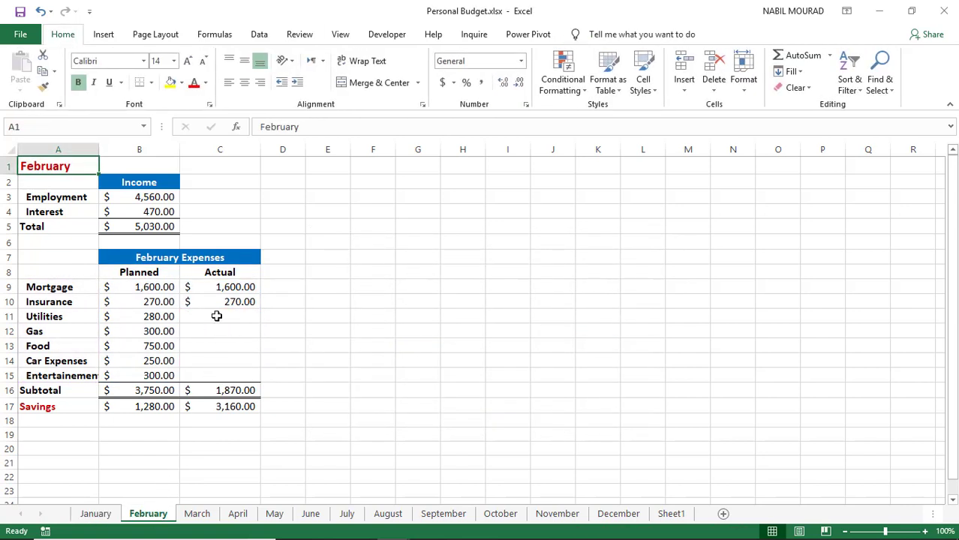
click(219, 314)
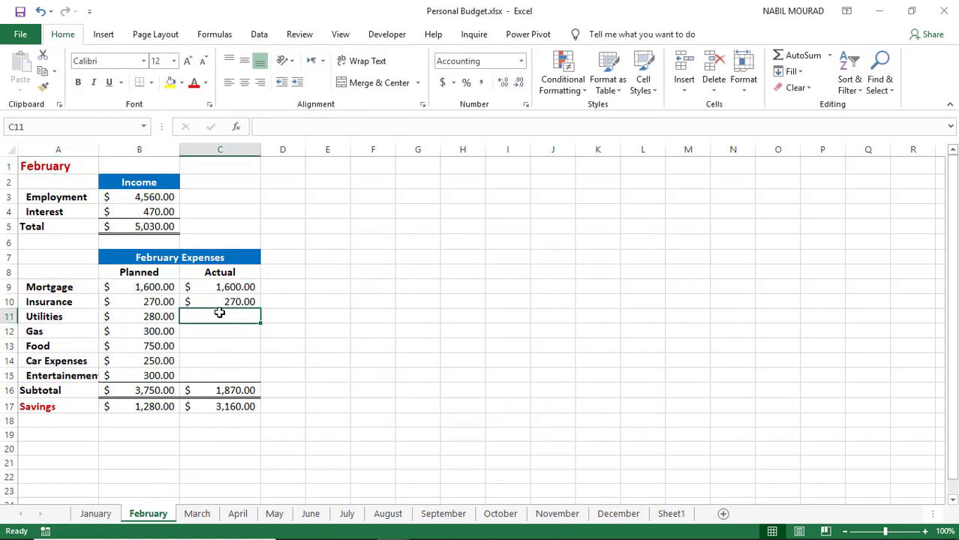
text(270)
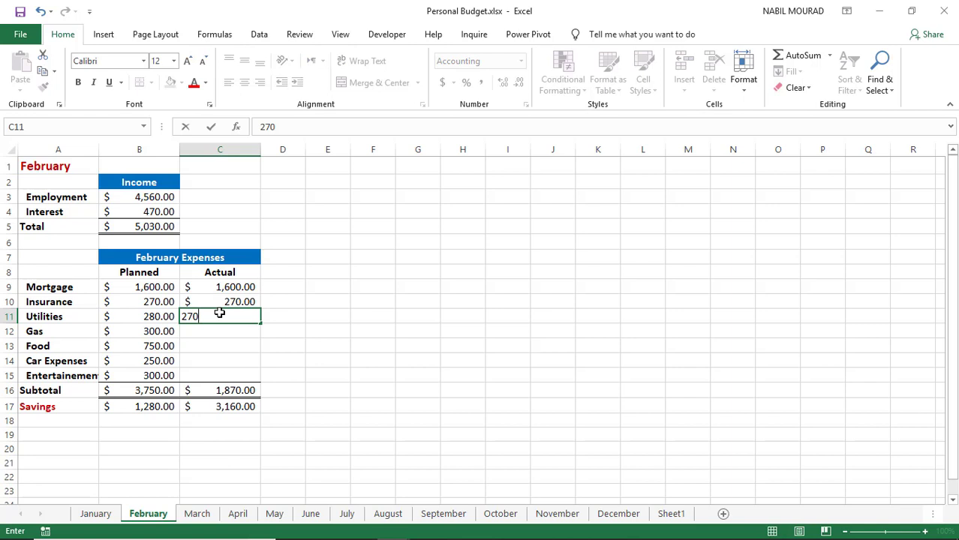
key(Return)
text(310)
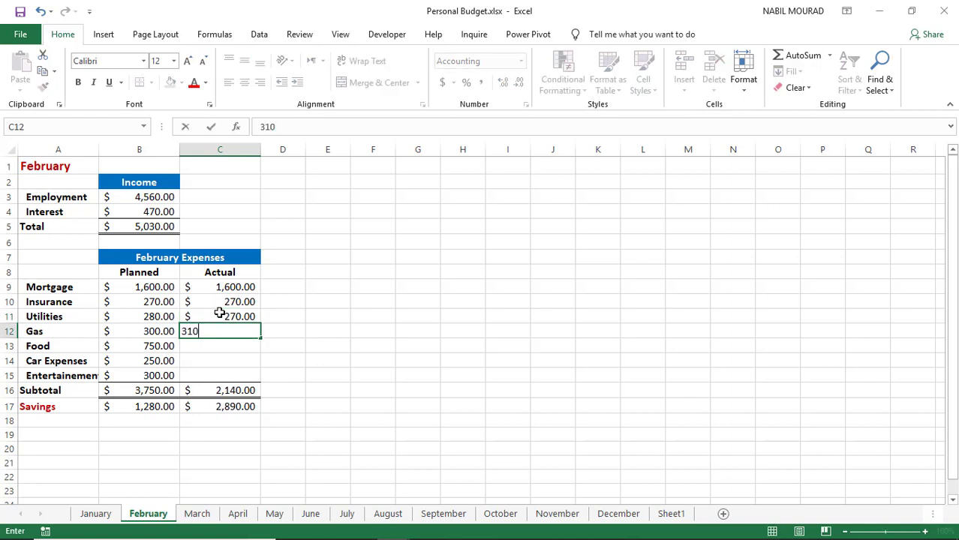
key(Return)
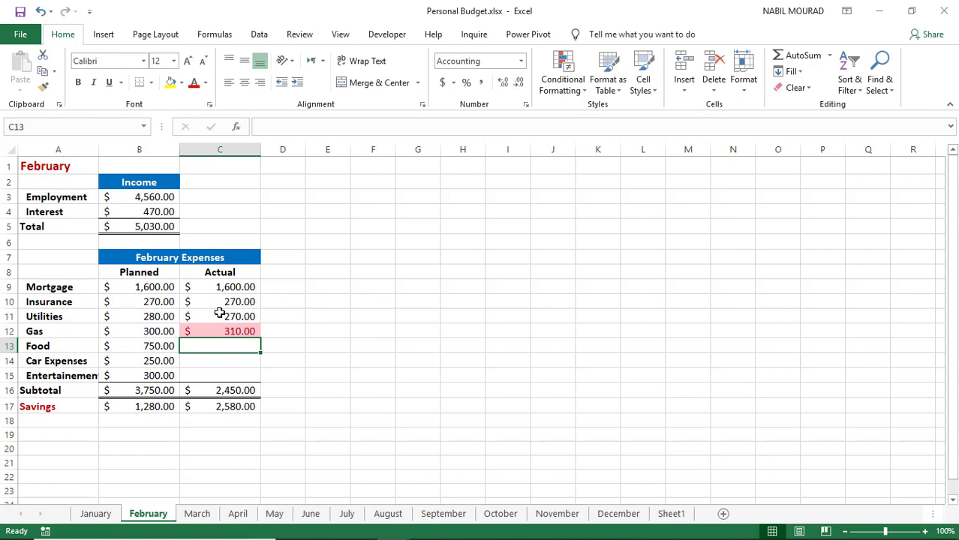
text(850)
key(Return)
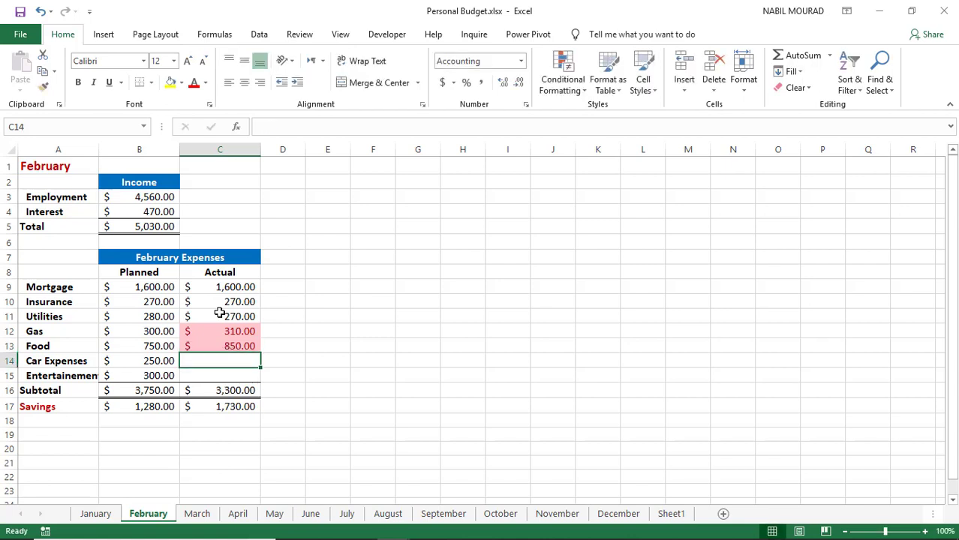
text(240)
key(Return)
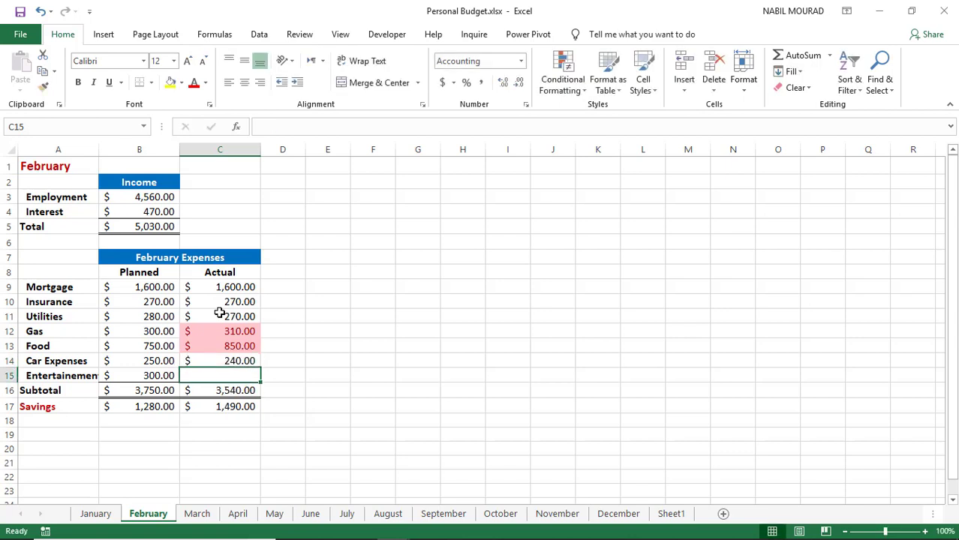
text(280)
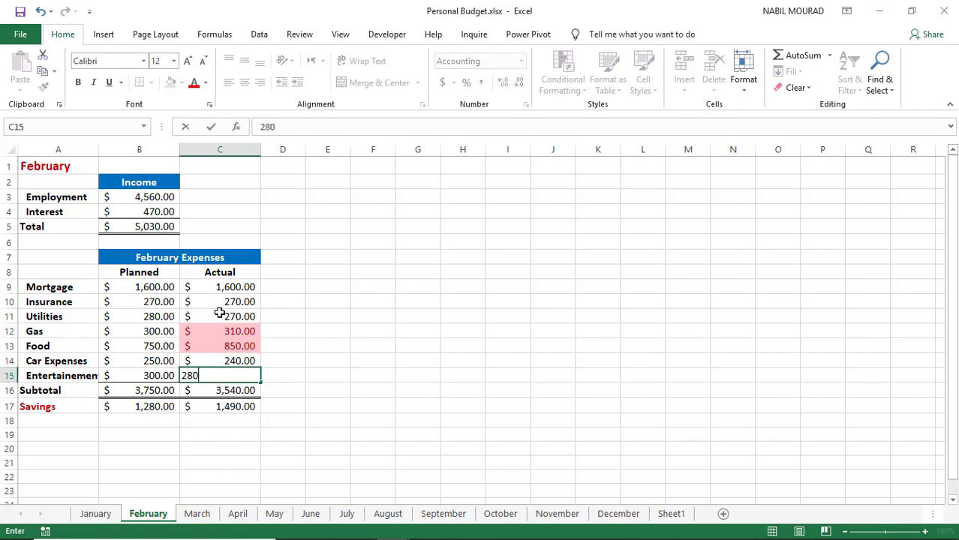
key(Return)
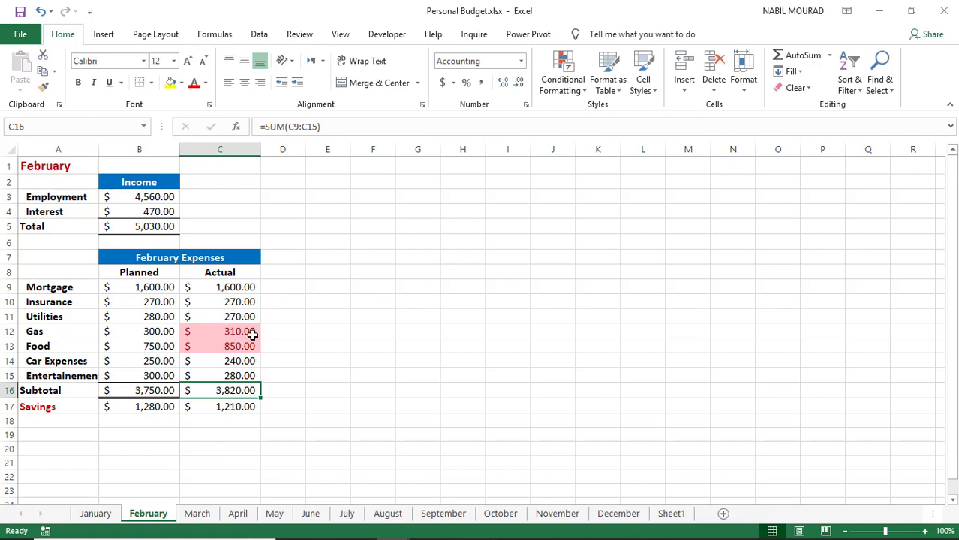
- Copy the January expenses chart and paste it into the February sheet at cell E5
click(96, 514)
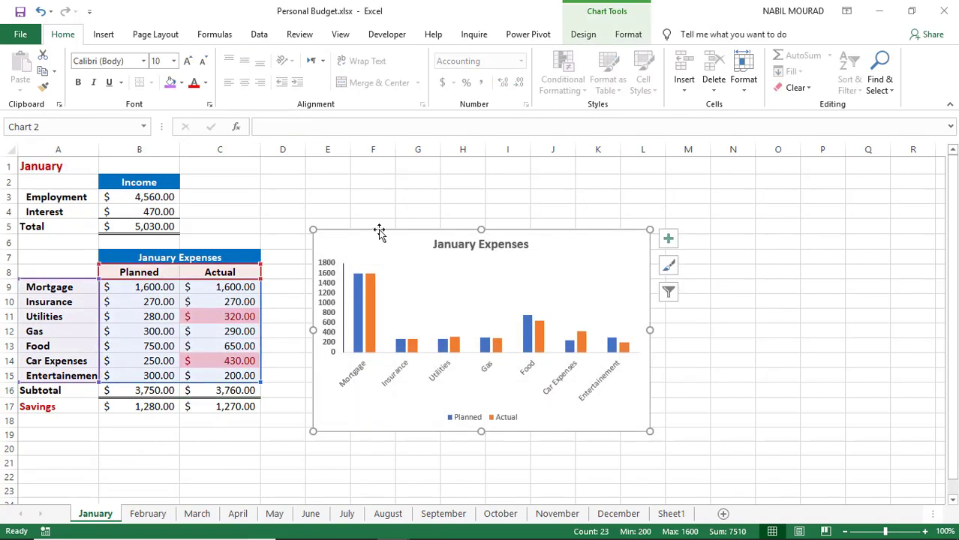
click(150, 514)
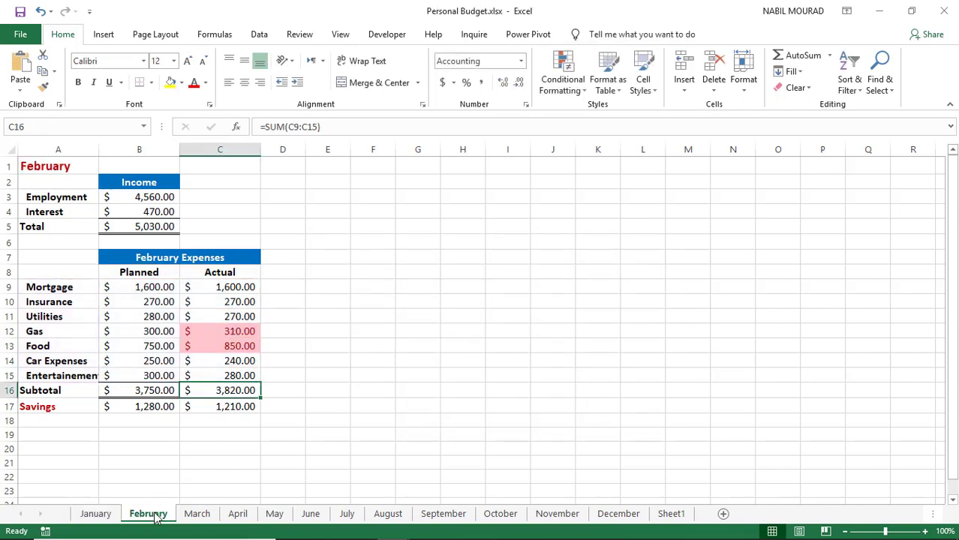
click(332, 228)
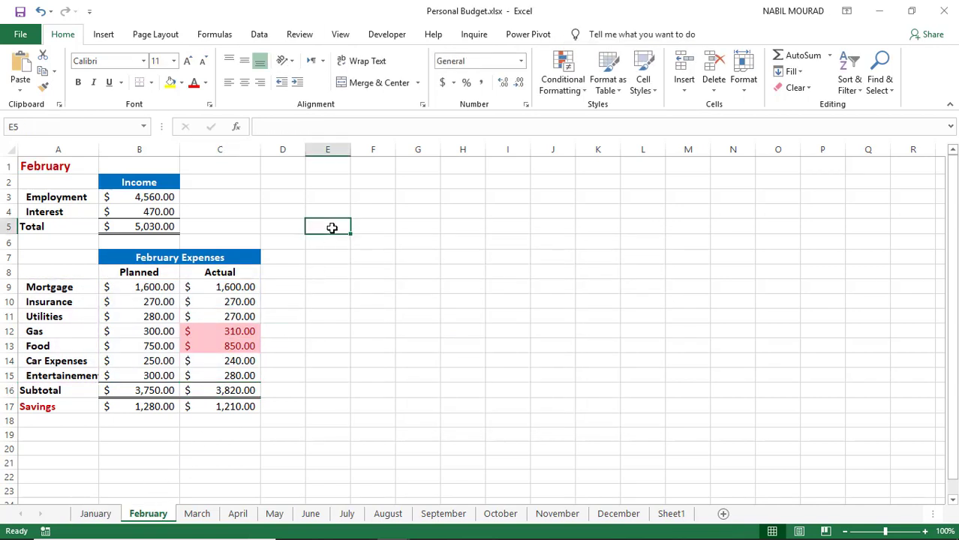
key(ctrl+v)
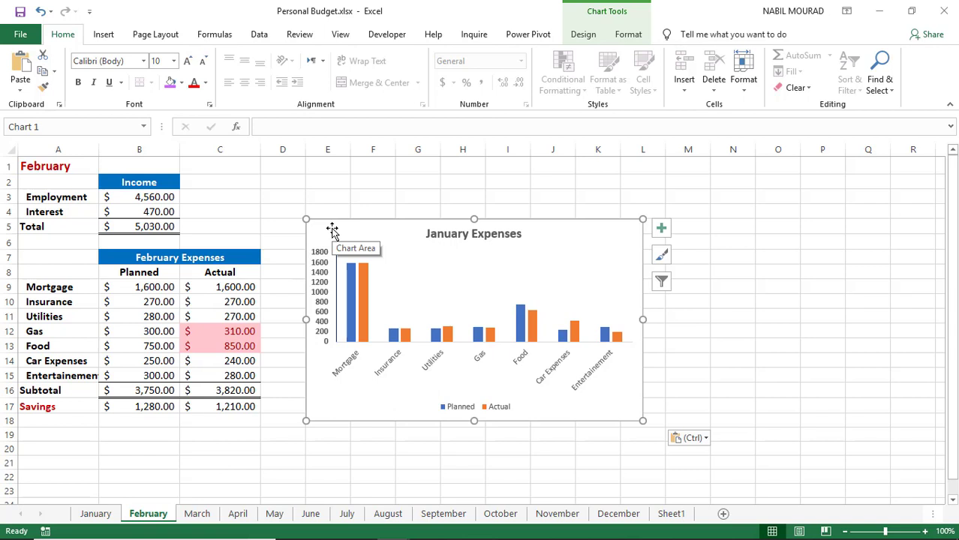
- Change the pasted chart's data range to =February!$A$8:$C$15
right_click(383, 222)
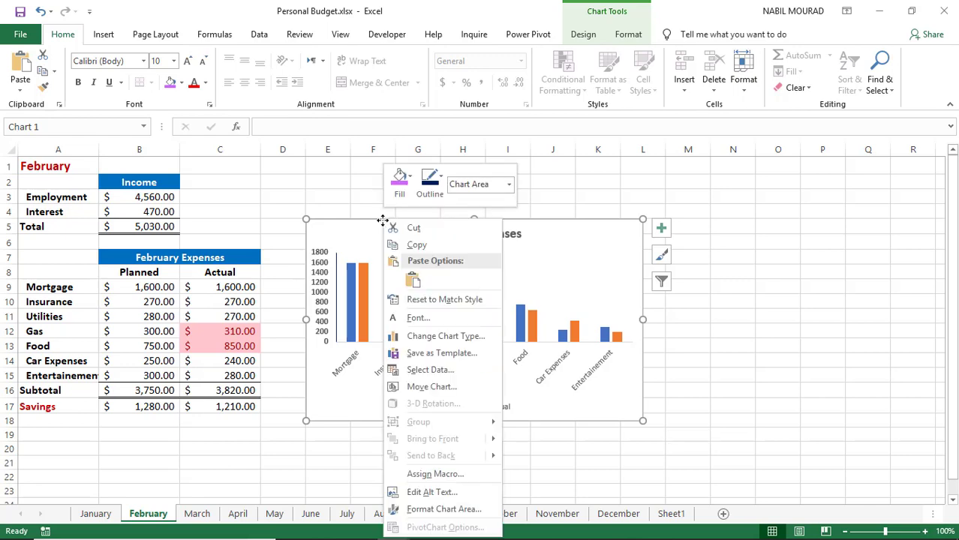
click(435, 371)
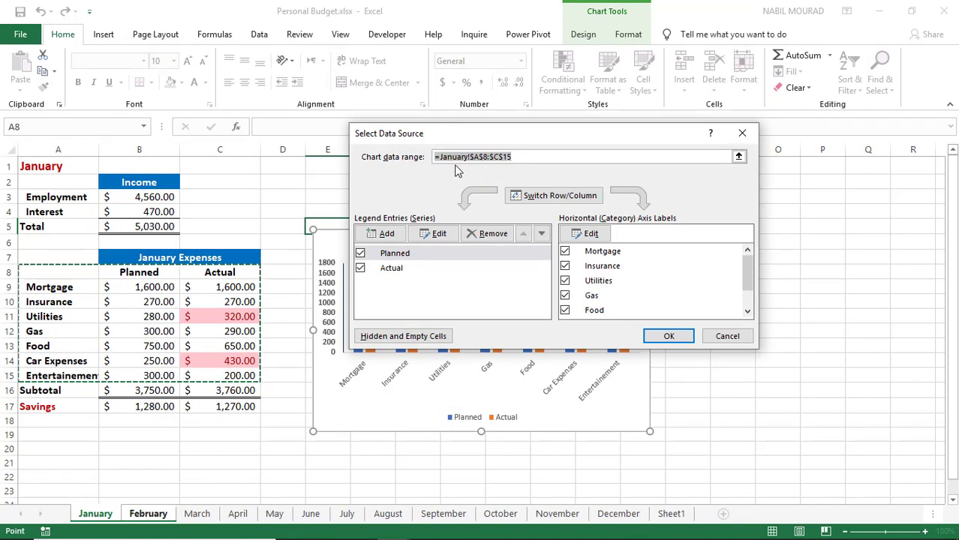
click(145, 516)
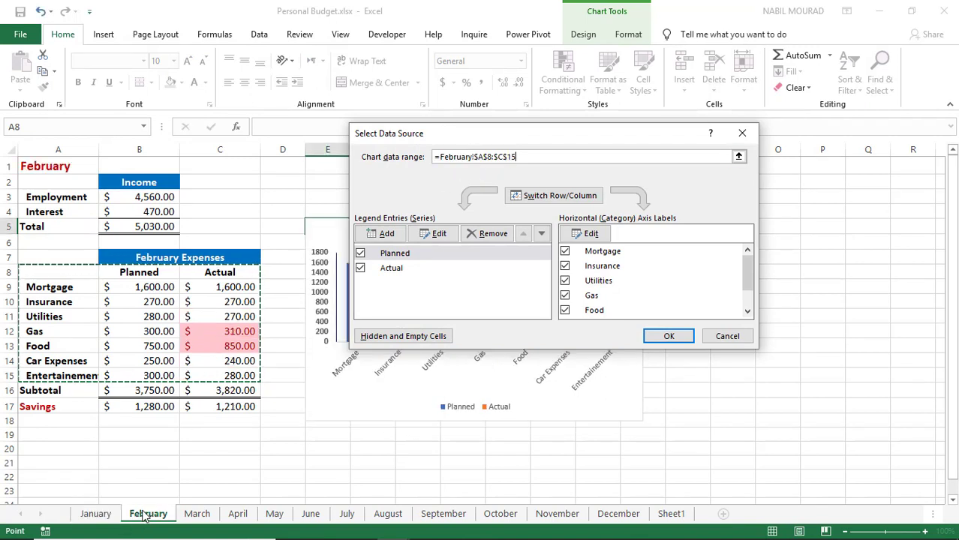
click(659, 337)
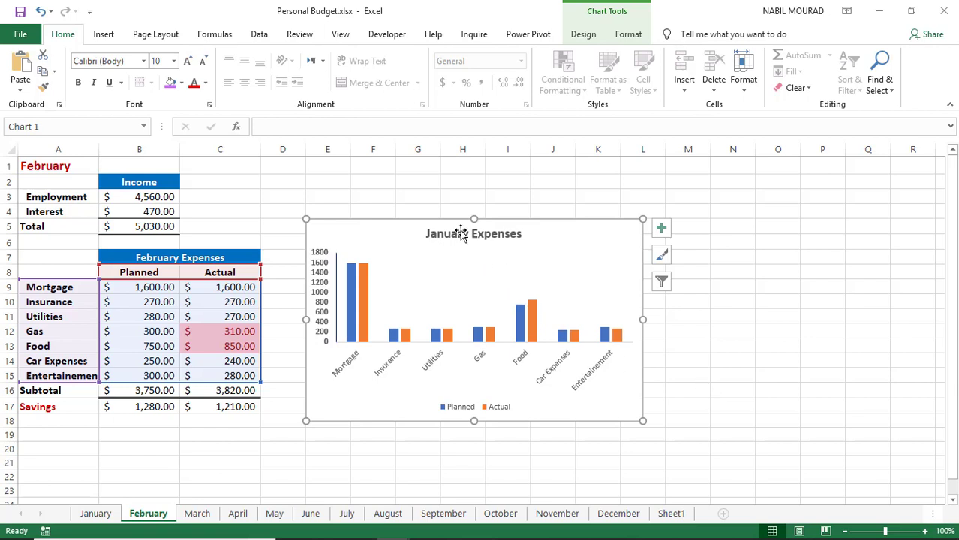
- Replace the February chart's title with a new one linked to =February!$B$7 and make it bold
click(661, 230)
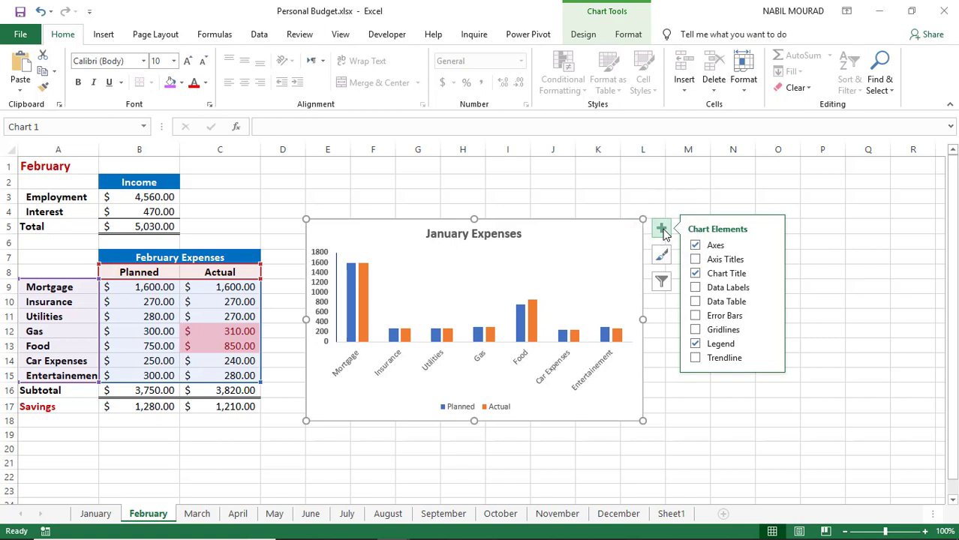
click(695, 274)
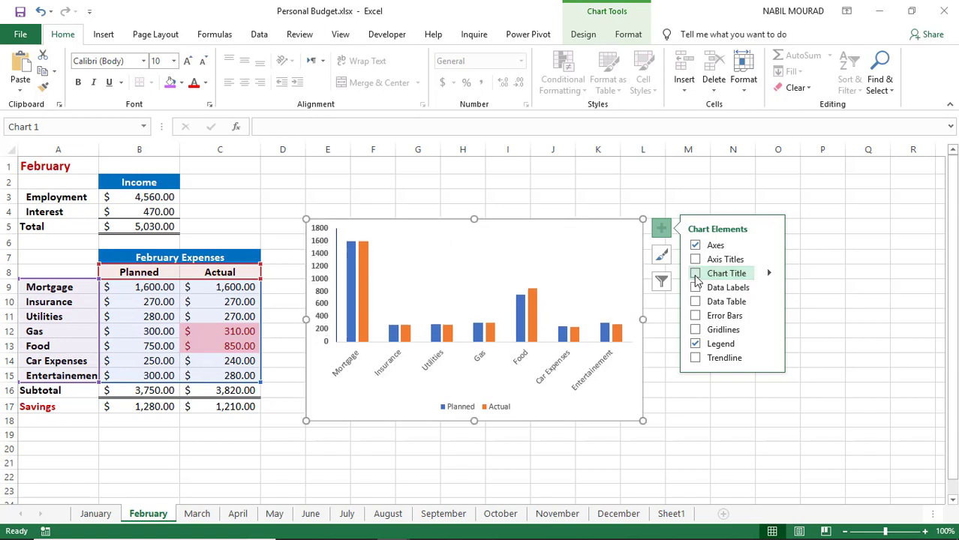
click(695, 274)
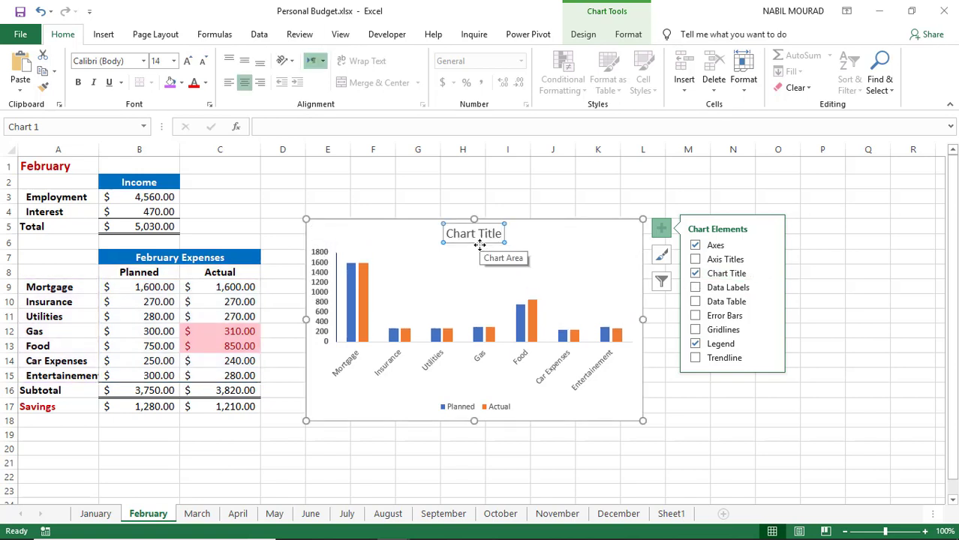
key(F2)
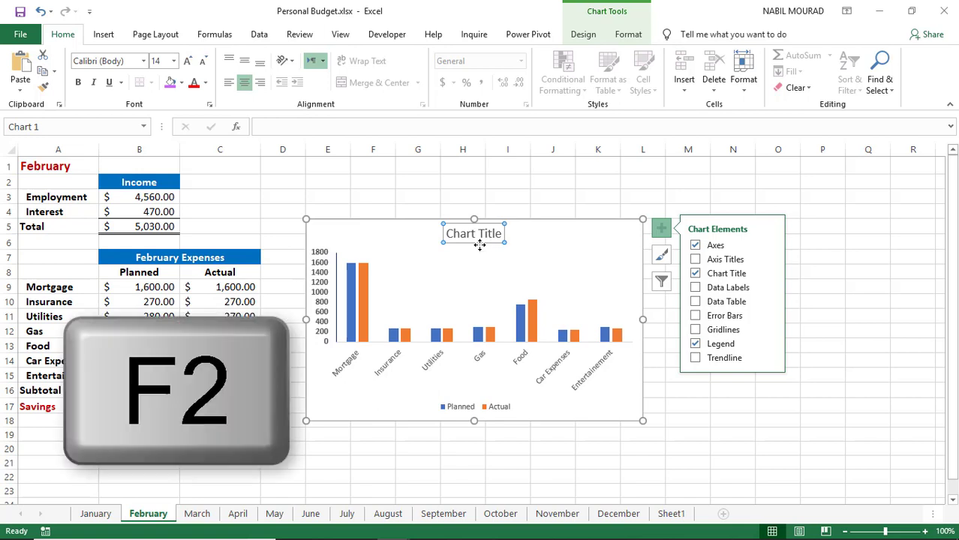
text(=)
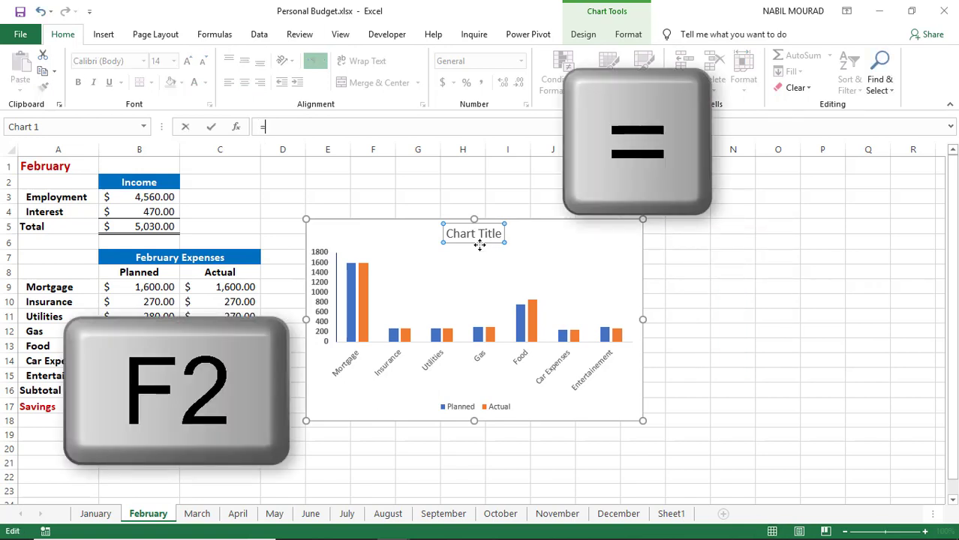
click(145, 258)
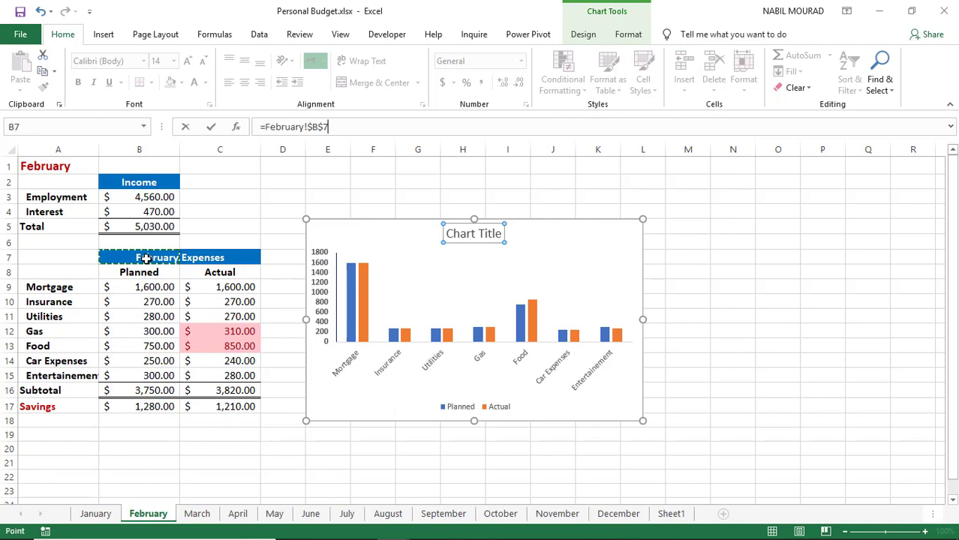
key(Return)
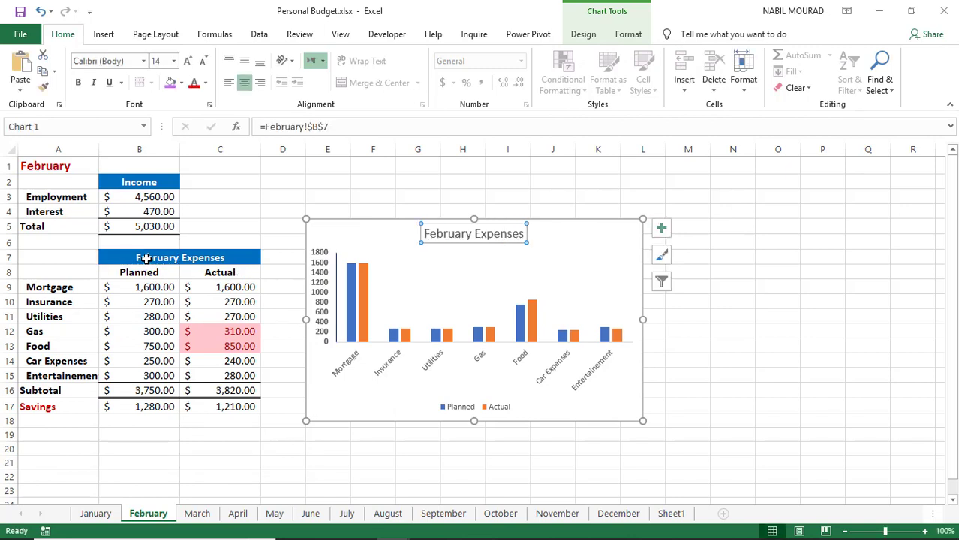
key(ctrl+b)
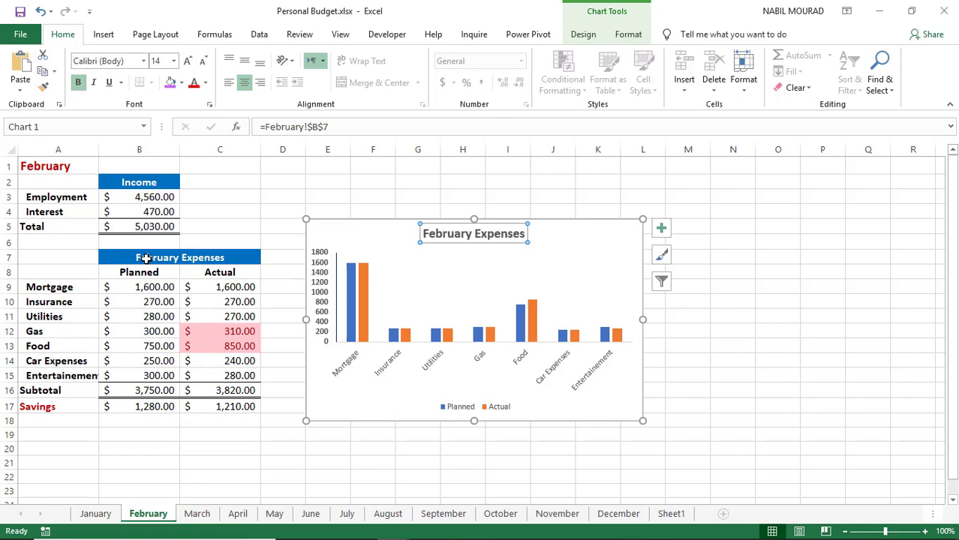
- Permanently delete the Sheet1 worksheet from the workbook
click(673, 515)
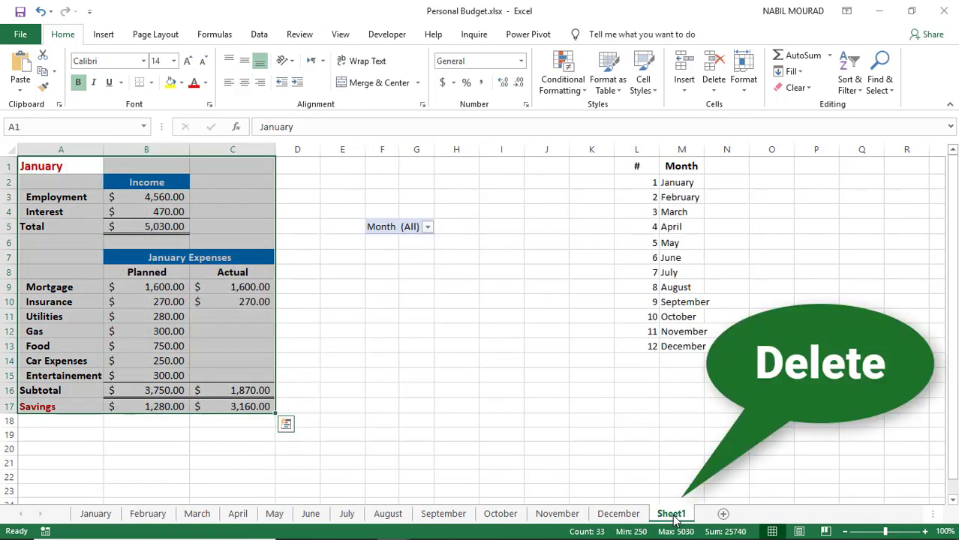
right_click(673, 515)
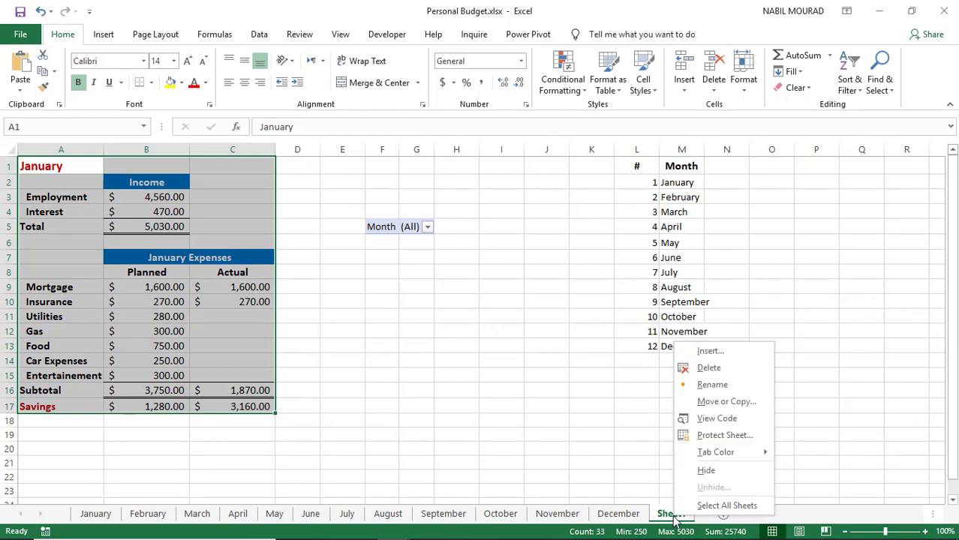
click(709, 369)
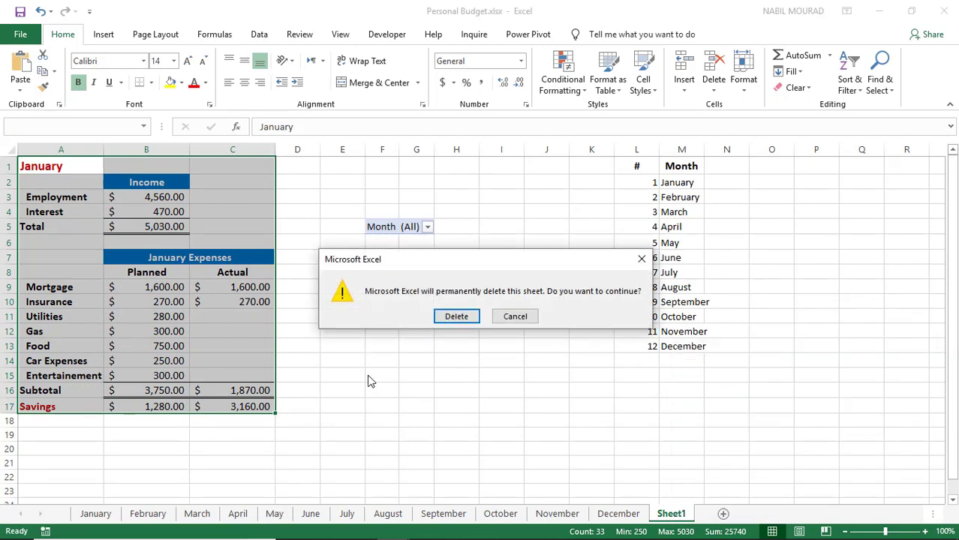
click(457, 318)
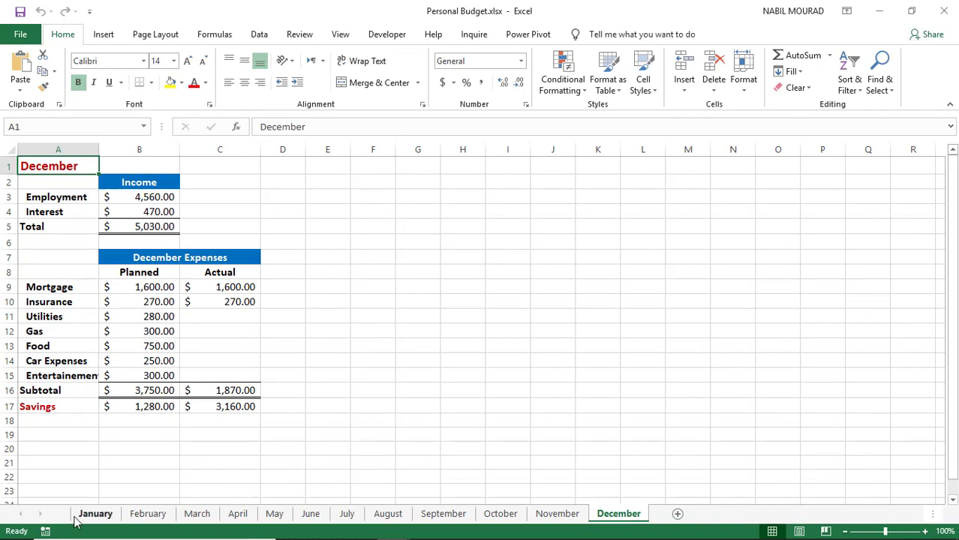